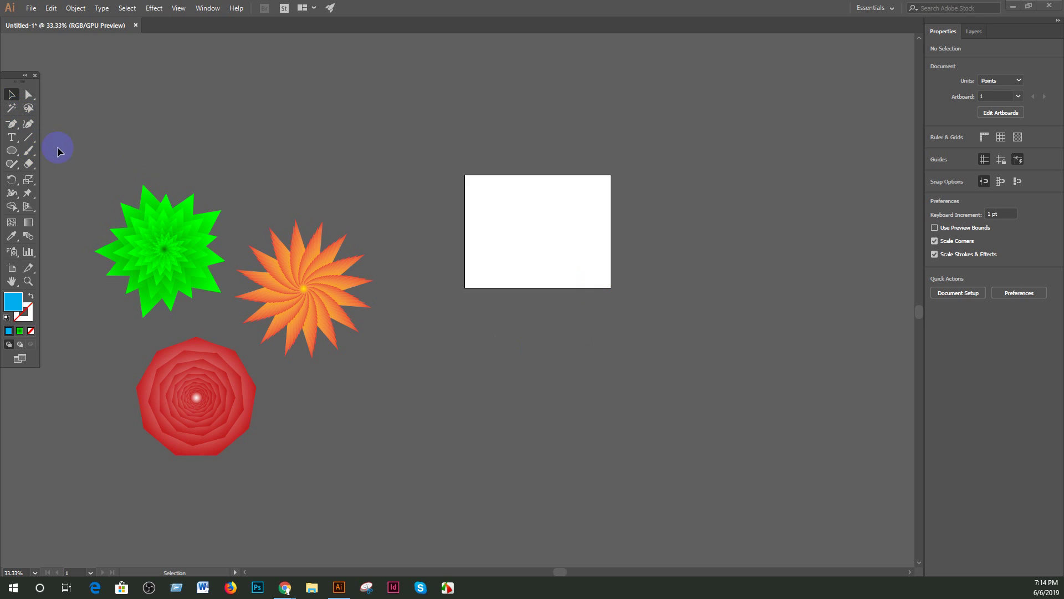
# Step: Examine the finished green, orange and red sample flowers beside the artboard
pyautogui.moveTo(281, 348); pyautogui.dragTo(261, 327)
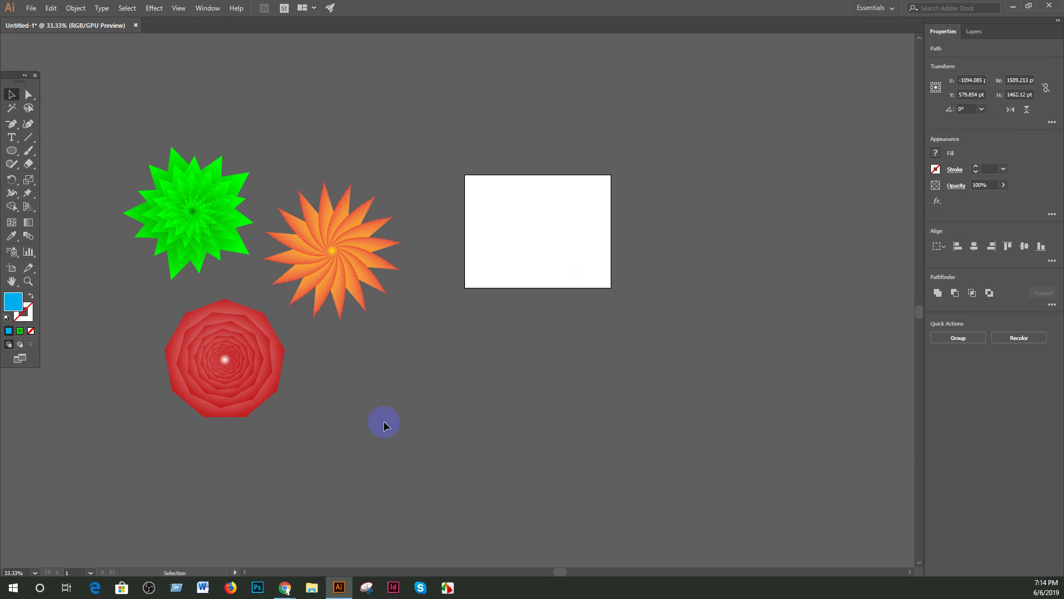
pyautogui.moveTo(135, 155); pyautogui.dragTo(269, 297)
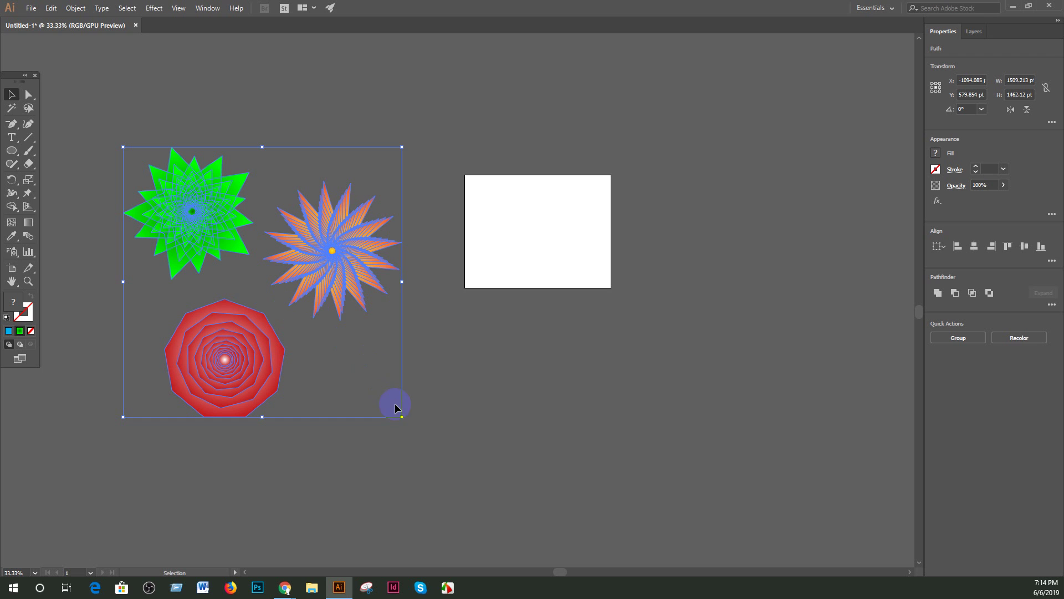
pyautogui.moveTo(357, 345); pyautogui.dragTo(428, 333)
pyautogui.hotkey('ctrl', '=')
pyautogui.press('a')
pyautogui.hotkey('ctrl', '=')
pyautogui.moveTo(673, 290); pyautogui.dragTo(245, 290)
pyautogui.press('v')
pyautogui.click(389, 373)
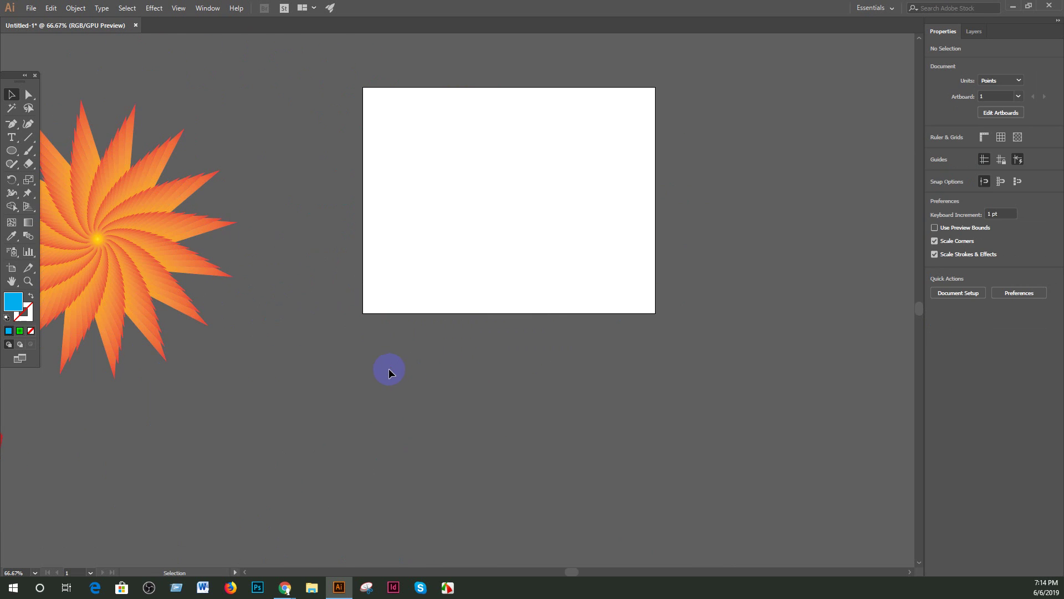
pyautogui.moveTo(287, 349); pyautogui.dragTo(395, 338)
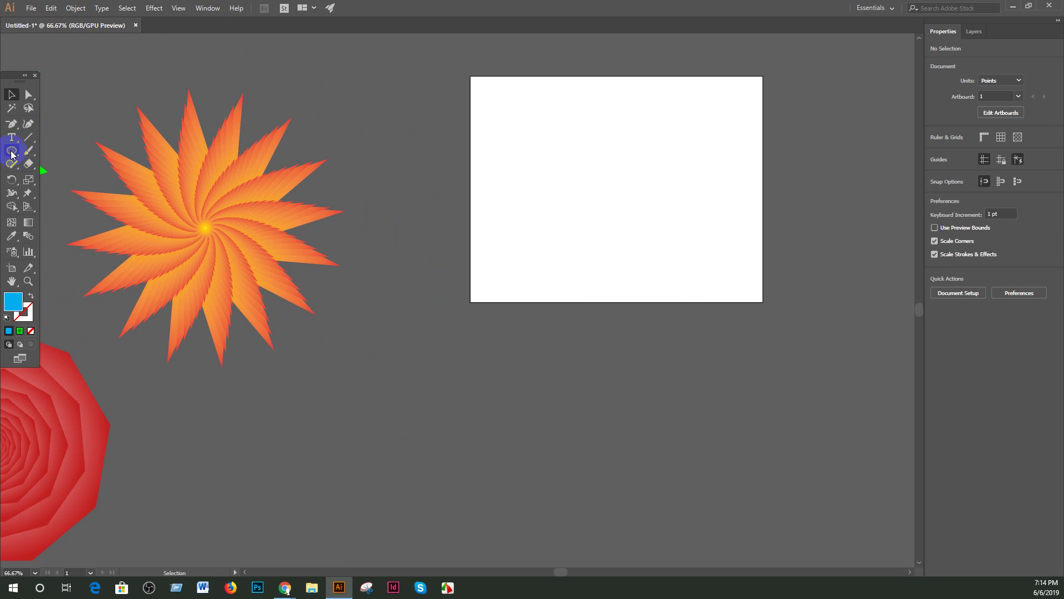
# Step: Move the three sample flowers farther away from the artboard, below and to its left
pyautogui.moveTo(306, 336); pyautogui.dragTo(396, 256)
pyautogui.hotkey('ctrl', '-')
pyautogui.hotkey('ctrl', '-')
pyautogui.moveTo(423, 378); pyautogui.dragTo(50, 371)
pyautogui.click(515, 304)
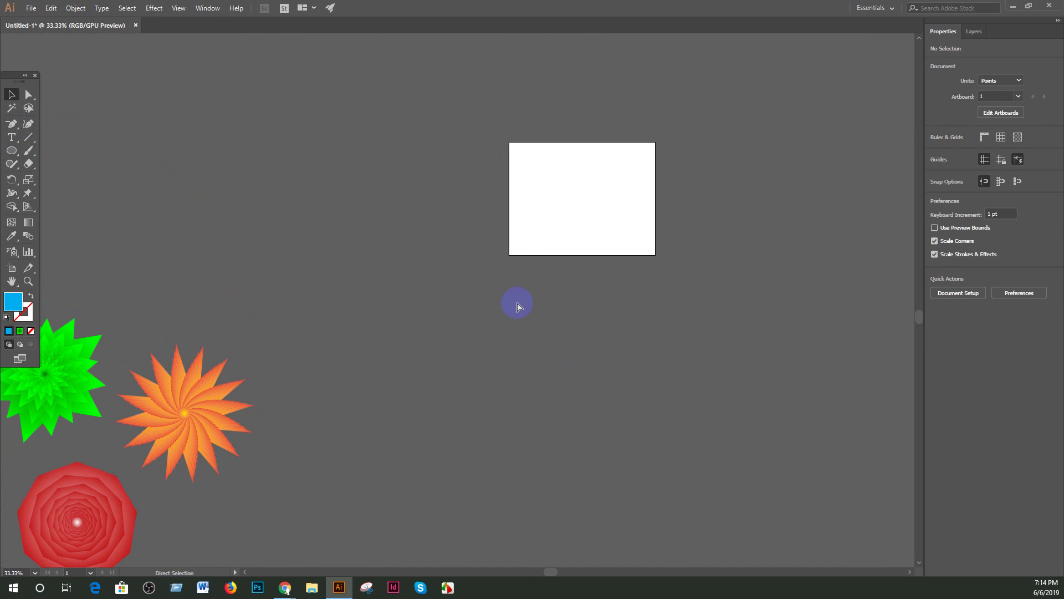
# Step: Draw a blue twelve-pointed star about 306 pt wide on the artboard, adjusting its number of points while drawing
pyautogui.hotkey('ctrl', '+')
pyautogui.hotkey('ctrl', '+')
pyautogui.hotkey('ctrl', '+')
pyautogui.hotkey('ctrl', '+')
pyautogui.hotkey('ctrl', '+')
pyautogui.moveTo(399, 323); pyautogui.dragTo(215, 482)
pyautogui.hotkey('ctrl', '1')
pyautogui.click(12, 151)
pyautogui.click(66, 206)
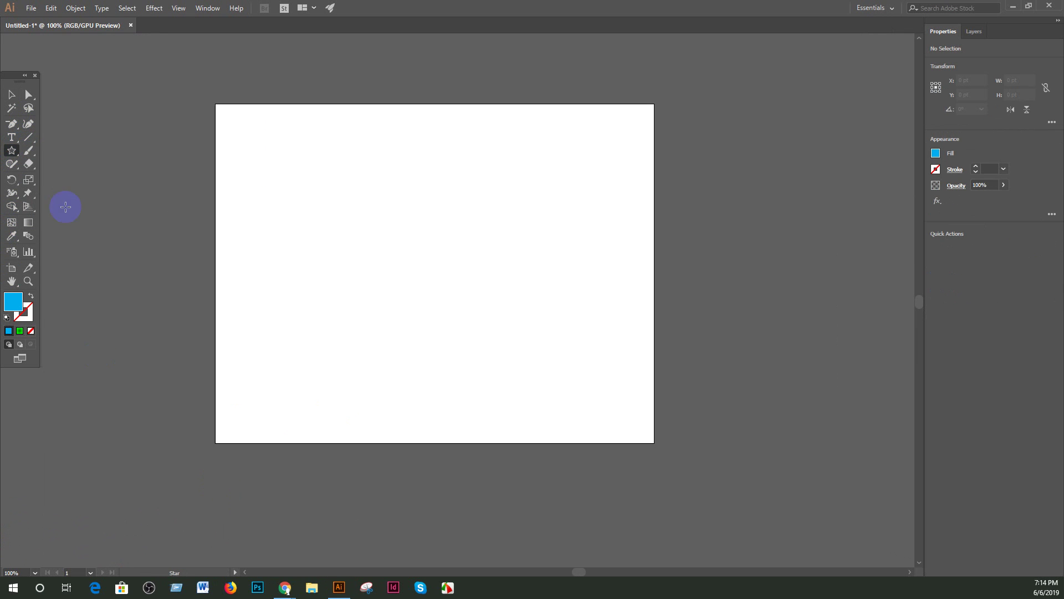
pyautogui.moveTo(334, 186); pyautogui.dragTo(495, 308)
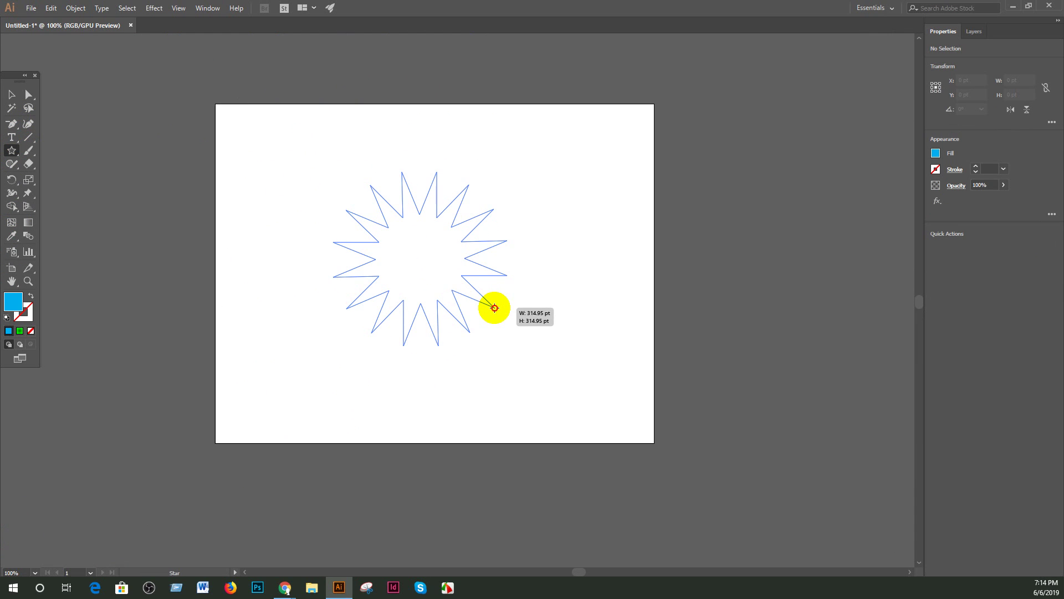
pyautogui.moveTo(495, 308)
pyautogui.mouseDown()
pyautogui.moveTo(534, 309)
pyautogui.moveTo(475, 293)
pyautogui.moveTo(587, 364)
pyautogui.moveTo(468, 307)
pyautogui.moveTo(547, 357)
pyautogui.moveTo(433, 284)
pyautogui.moveTo(470, 321)
pyautogui.moveTo(447, 290)
pyautogui.moveTo(462, 307)
pyautogui.mouseUp()
pyautogui.press('Up')
pyautogui.press('Up')
pyautogui.press('Up')
pyautogui.press('Up')
pyautogui.press('Up')
pyautogui.press('Up')
pyautogui.press('Up')
pyautogui.press('Up')
pyautogui.press('Up')
pyautogui.press('Up')
pyautogui.press('Down')
pyautogui.press('Down')
pyautogui.press('Down')
pyautogui.press('Down')
pyautogui.press('Down')
pyautogui.press('Down')
pyautogui.press('Down')
pyautogui.press('Down')
pyautogui.press('Down')
pyautogui.press('Down')
pyautogui.press('Down')
pyautogui.press('Down')
pyautogui.press('Down')
pyautogui.press('Down')
pyautogui.press('Down')
pyautogui.press('Down')
pyautogui.press('Down')
pyautogui.press('Down')
pyautogui.press('Up')
pyautogui.press('Up')
pyautogui.press('Up')
pyautogui.press('Up')
pyautogui.press('Up')
pyautogui.press('Up')
pyautogui.press('Up')
pyautogui.press('Up')
pyautogui.press('Up')
pyautogui.press('Down')
pyautogui.press('Down')
pyautogui.press('Down')
pyautogui.press('Down')
pyautogui.press('Down')
pyautogui.press('Down')
pyautogui.press('Down')
pyautogui.press('Down')
pyautogui.press('Down')
pyautogui.press('Down')
pyautogui.press('Down')
pyautogui.press('Down')
pyautogui.press('Down')
pyautogui.press('Up')
pyautogui.press('Up')
pyautogui.press('Up')
pyautogui.press('Up')
pyautogui.press('Up')
pyautogui.press('Up')
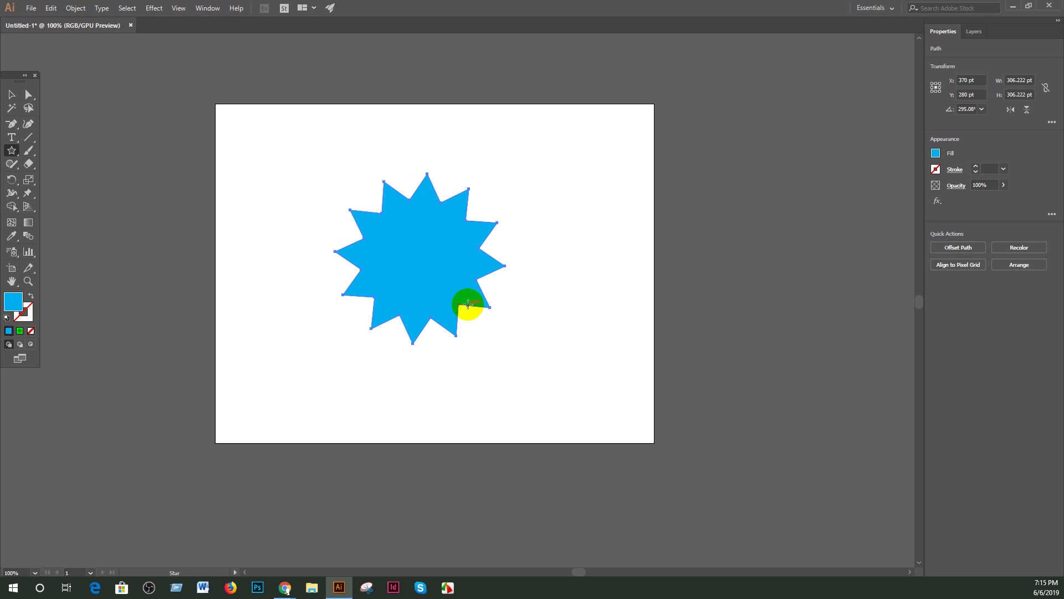
# Step: Enlarge the star proportionally about its centre to about 530 pt wide and high
pyautogui.click(11, 94)
pyautogui.moveTo(456, 147); pyautogui.dragTo(551, 218)
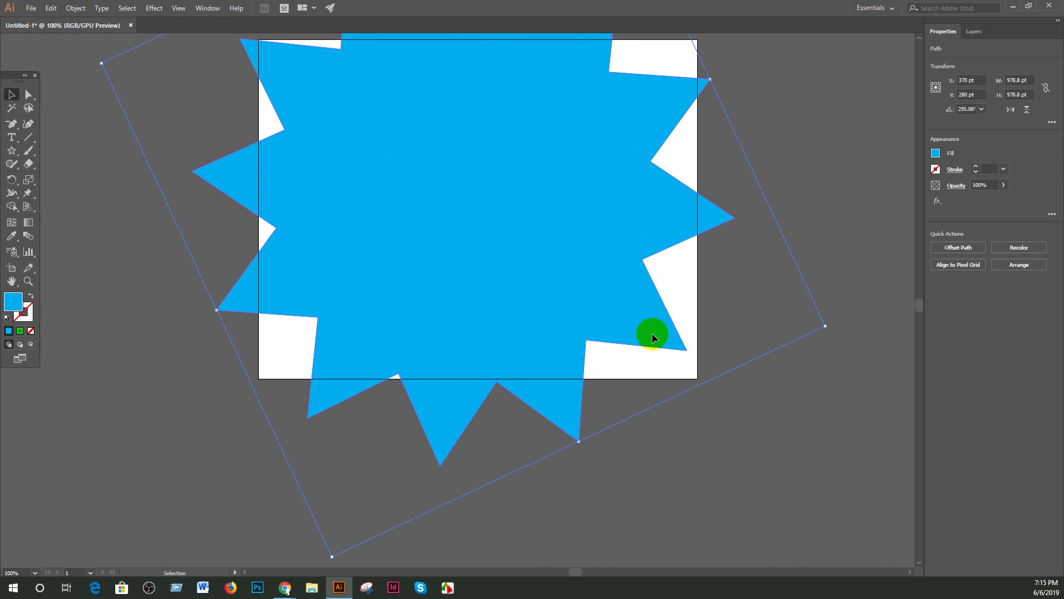
pyautogui.moveTo(825, 326); pyautogui.dragTo(662, 267)
pyautogui.press('space')
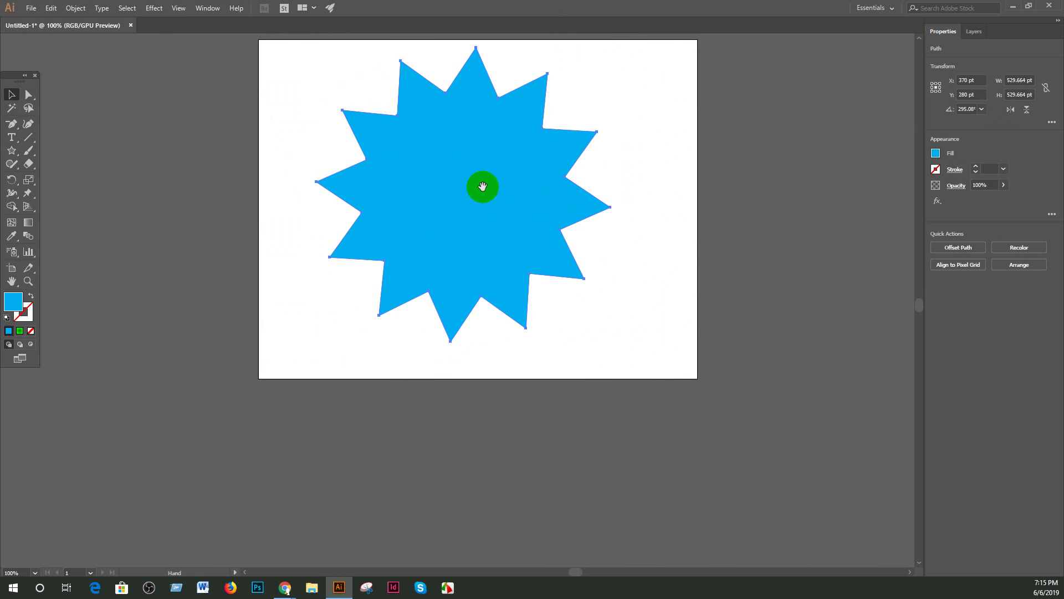
pyautogui.moveTo(482, 186); pyautogui.dragTo(524, 274)
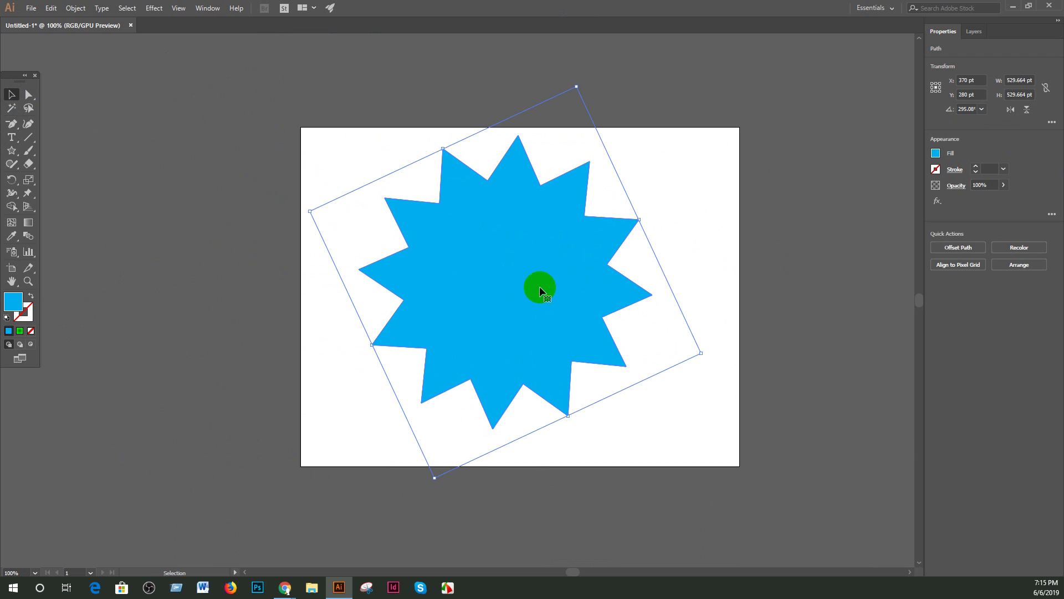
# Step: Fill the star with the yellow-to-red gradient swatch
pyautogui.click(936, 153)
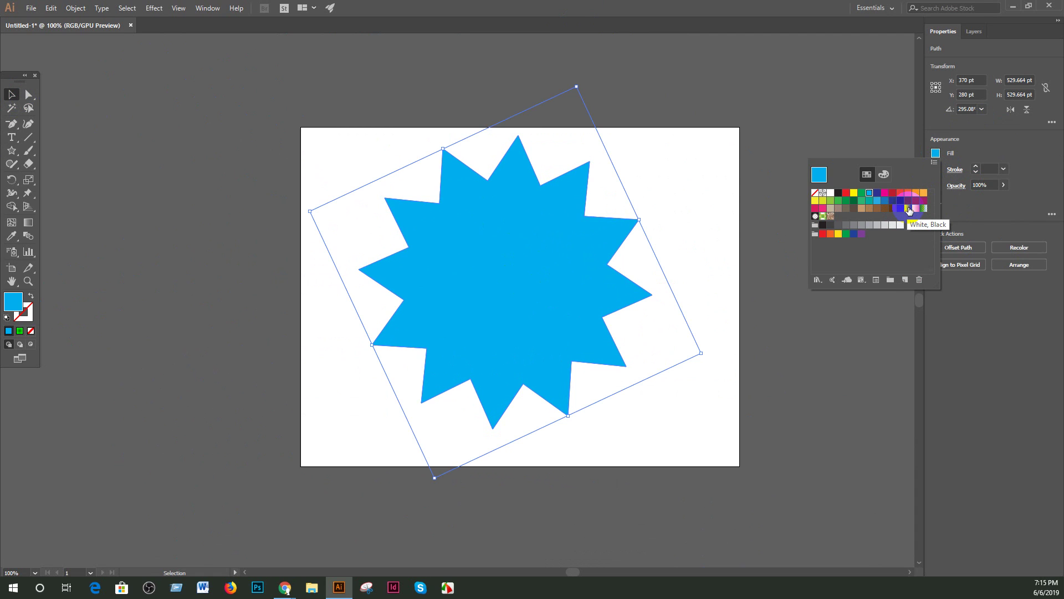
pyautogui.click(908, 208)
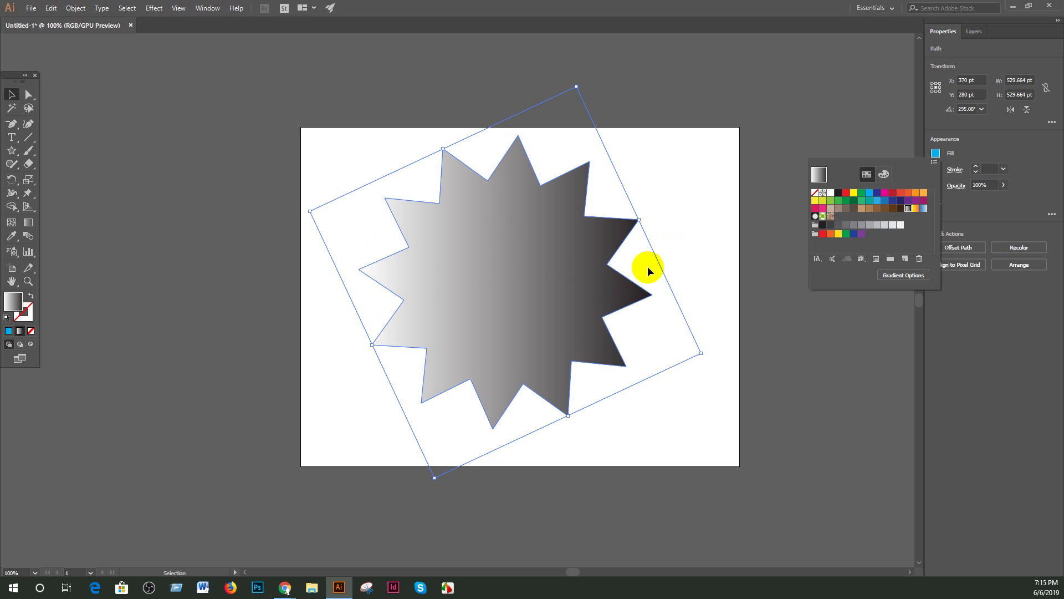
pyautogui.click(915, 210)
# Step: Set the star's gradient type to Radial, deselect the star and close the gradient options
pyautogui.click(924, 278)
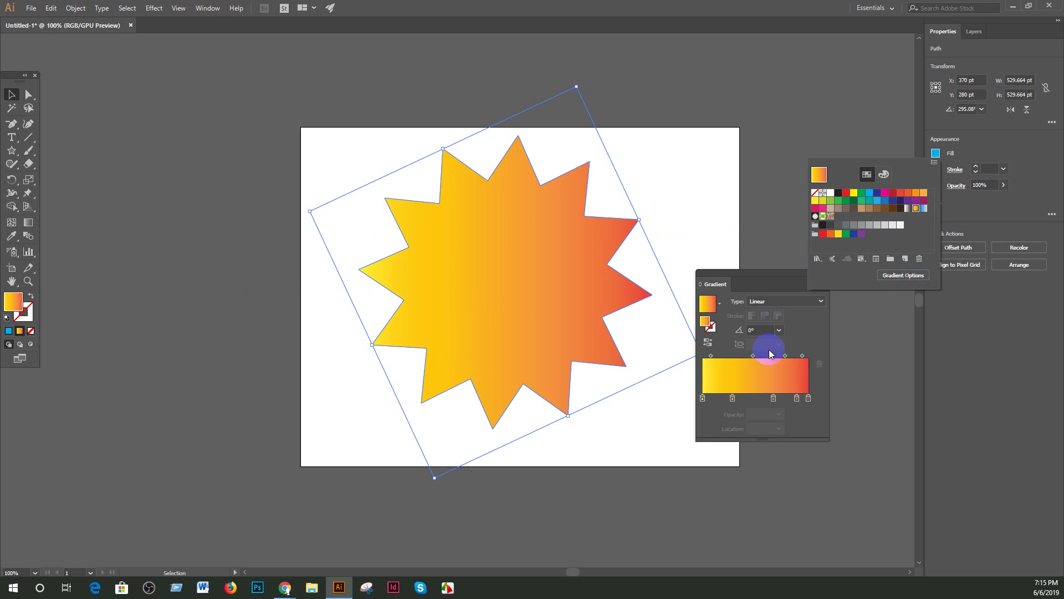
pyautogui.click(778, 317)
pyautogui.click(789, 303)
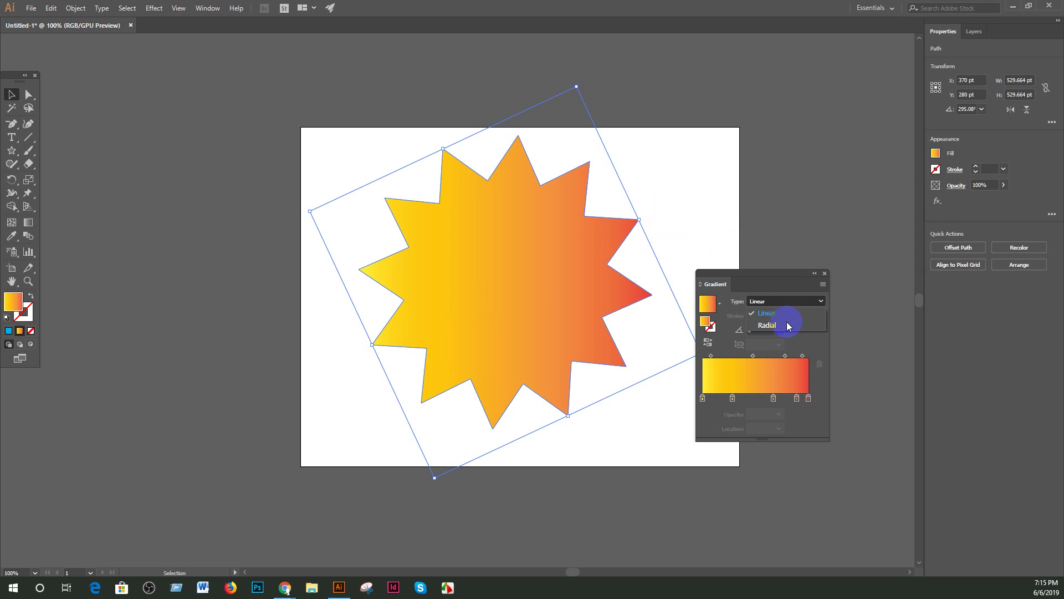
pyautogui.click(785, 330)
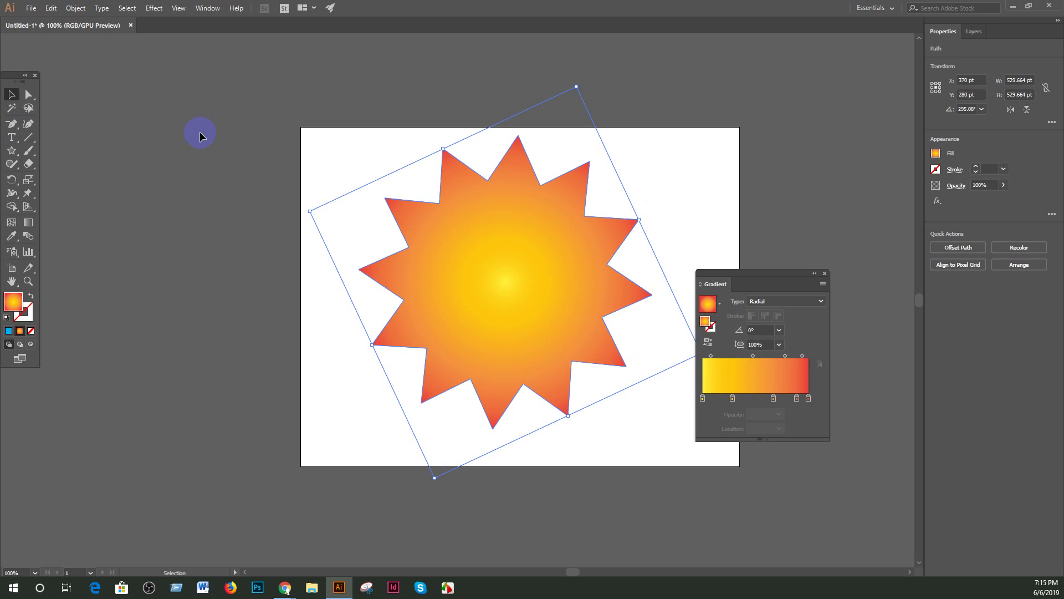
pyautogui.click(199, 133)
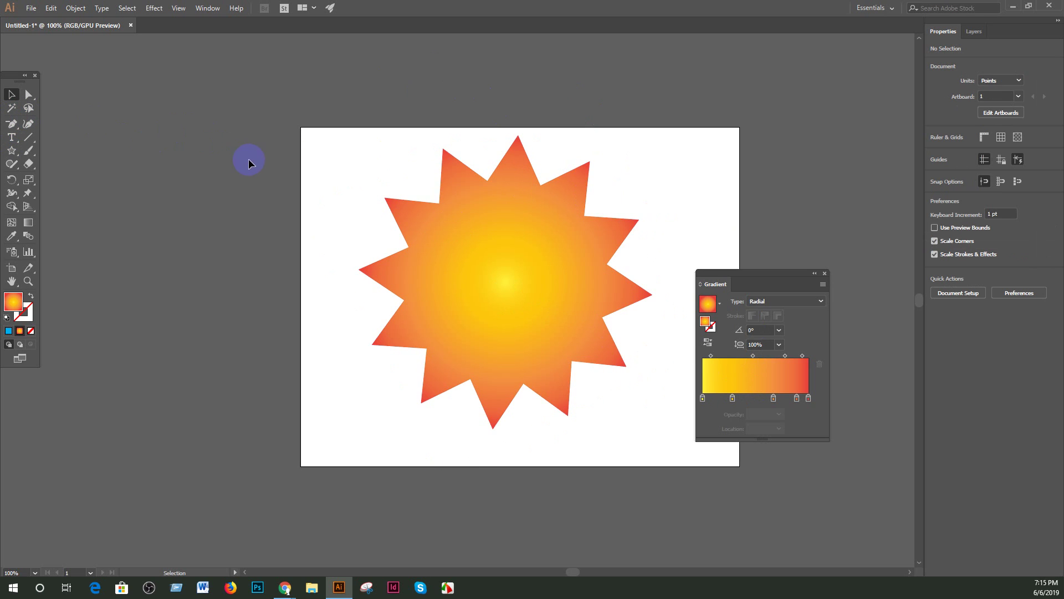
pyautogui.click(825, 274)
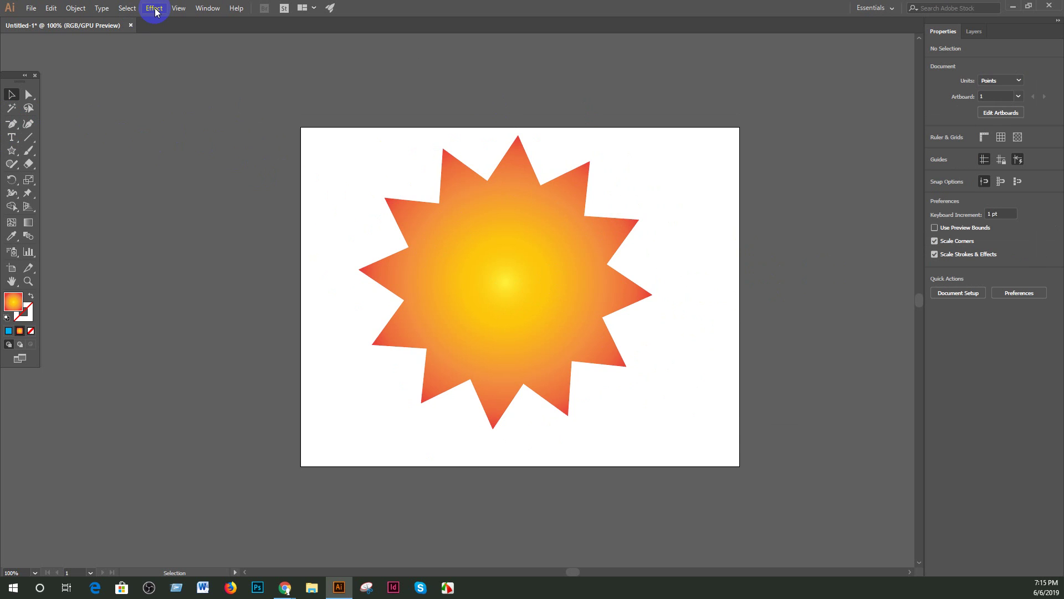
# Step: Select the star and open the Transform Each options for it
pyautogui.click(490, 231)
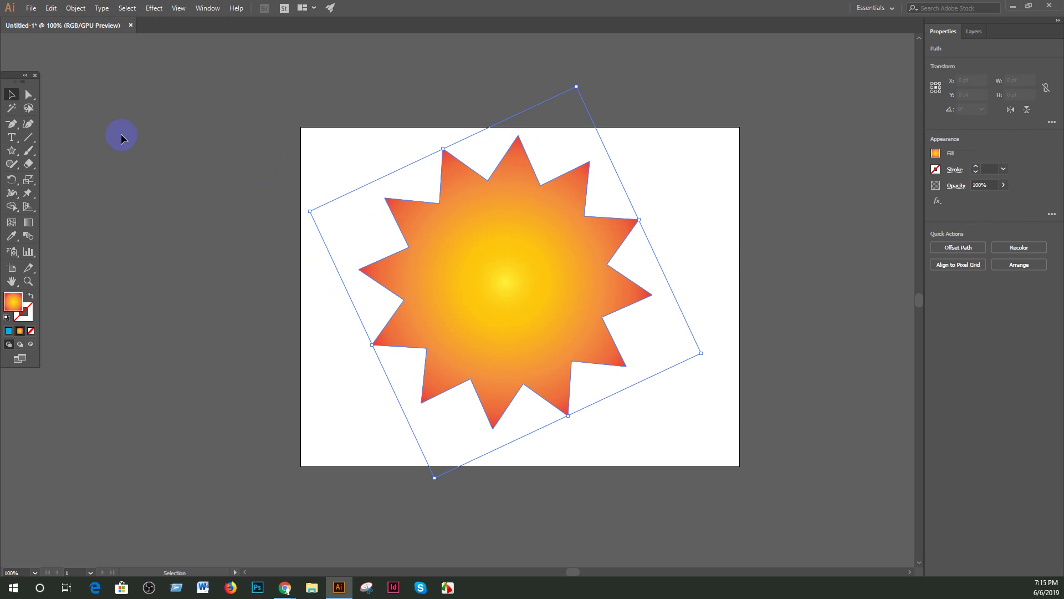
pyautogui.click(75, 8)
pyautogui.moveTo(90, 27)
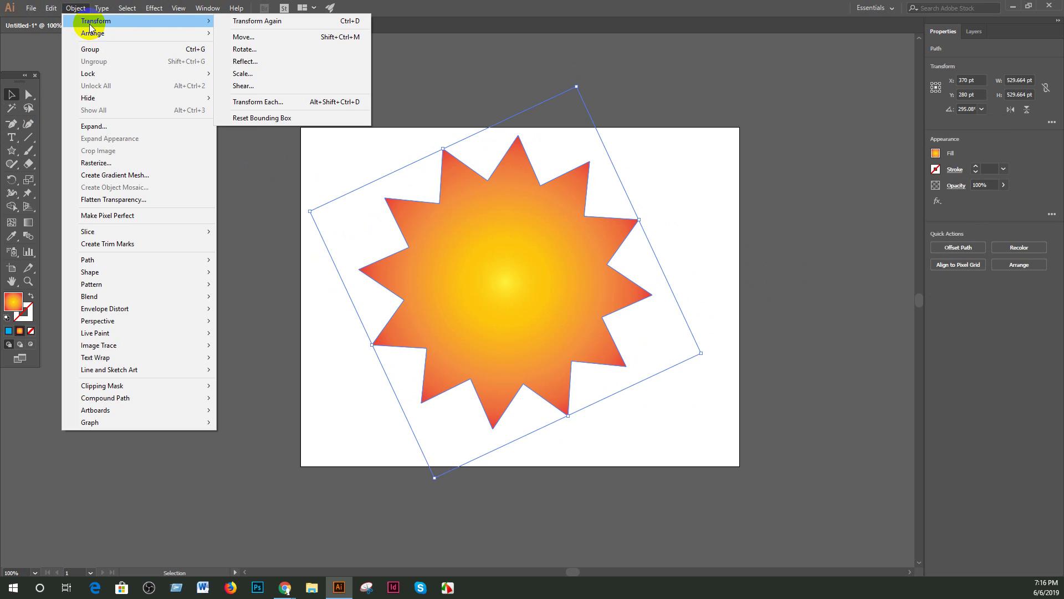
pyautogui.click(280, 103)
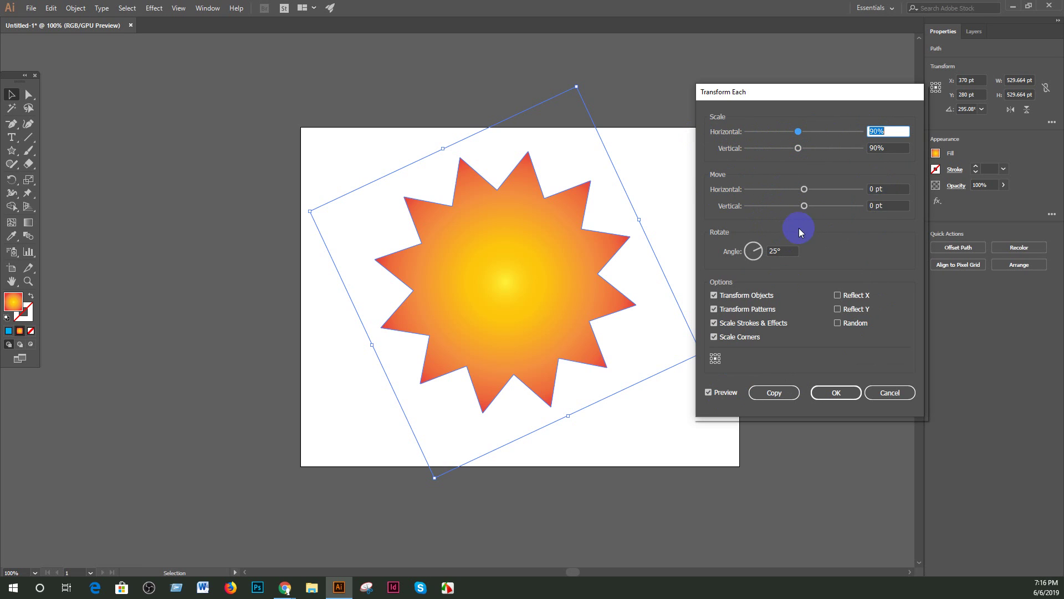
# Step: Compare the star with and without the transformation preview
pyautogui.click(709, 392)
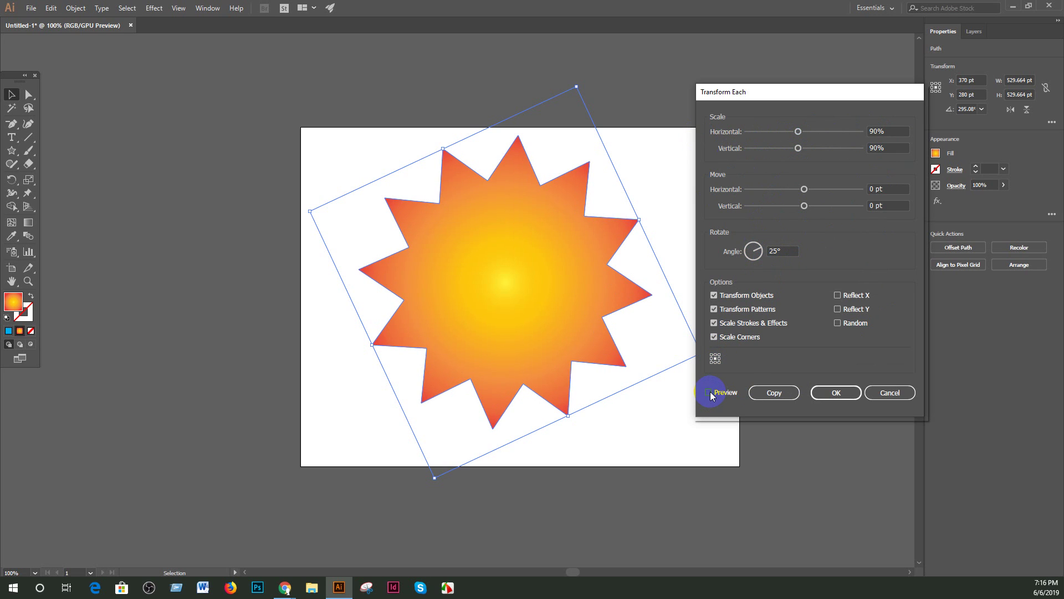
pyautogui.click(710, 391)
pyautogui.click(710, 392)
pyautogui.click(710, 391)
pyautogui.click(710, 392)
pyautogui.click(710, 392)
pyautogui.click(710, 391)
pyautogui.click(710, 392)
pyautogui.click(710, 391)
# Step: Try a horizontal and vertical scale of 100% with the preview turned on
pyautogui.doubleClick(870, 133)
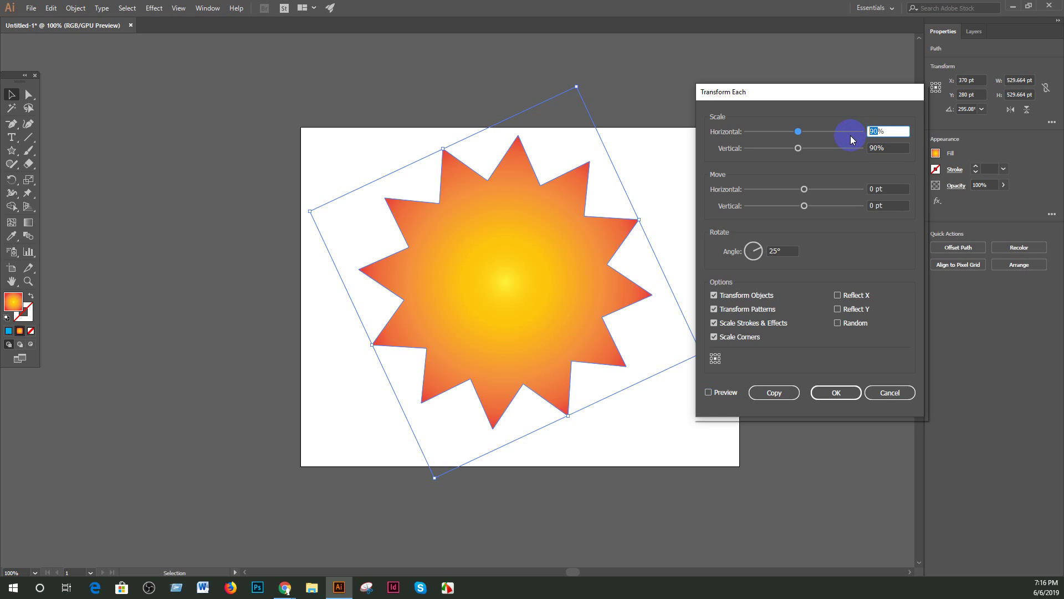
pyautogui.write('100')
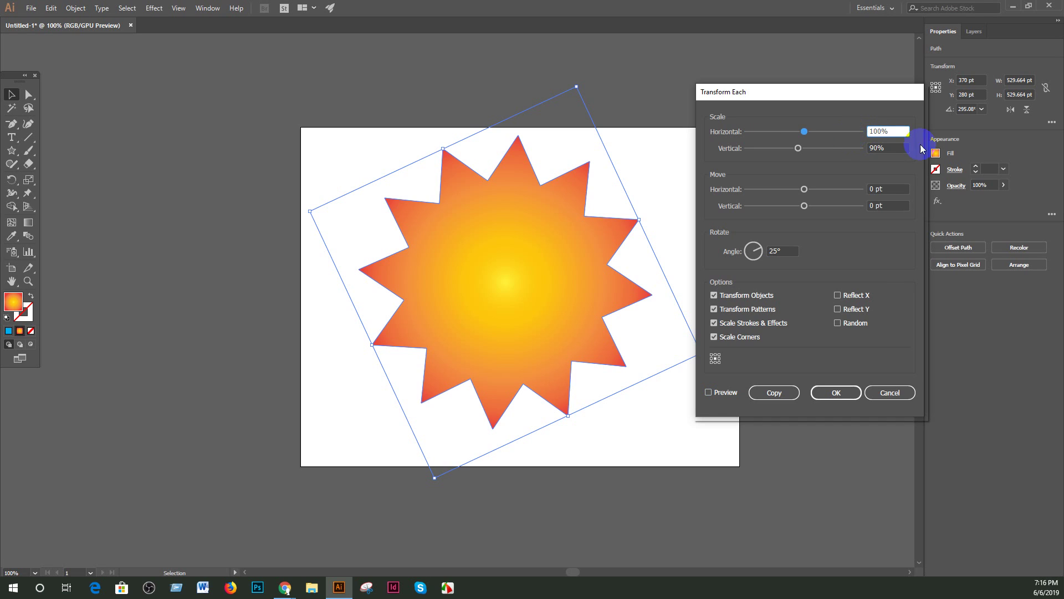
pyautogui.doubleClick(881, 148)
pyautogui.write('100')
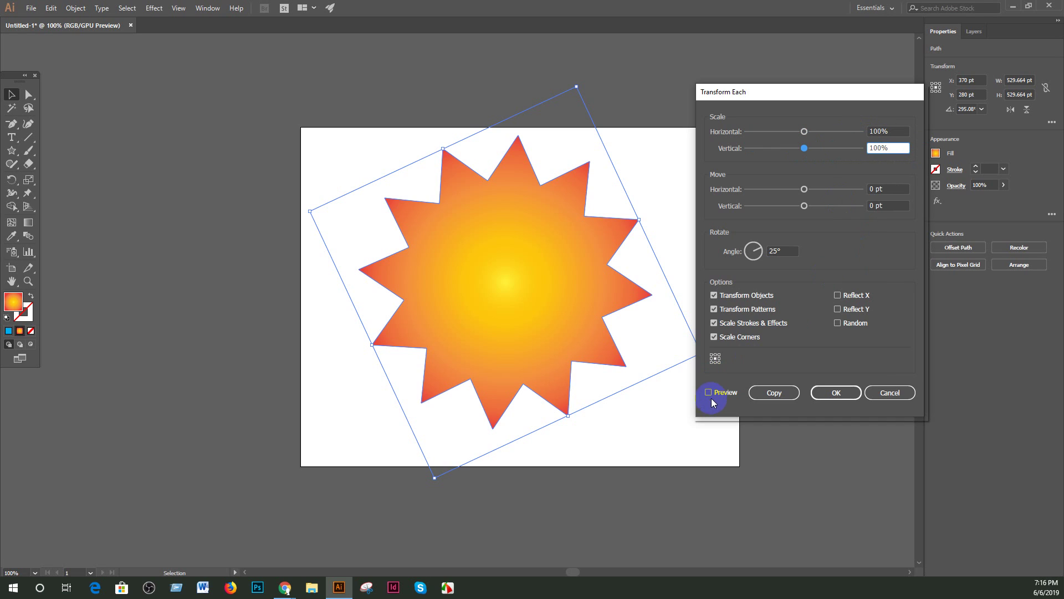
pyautogui.click(707, 393)
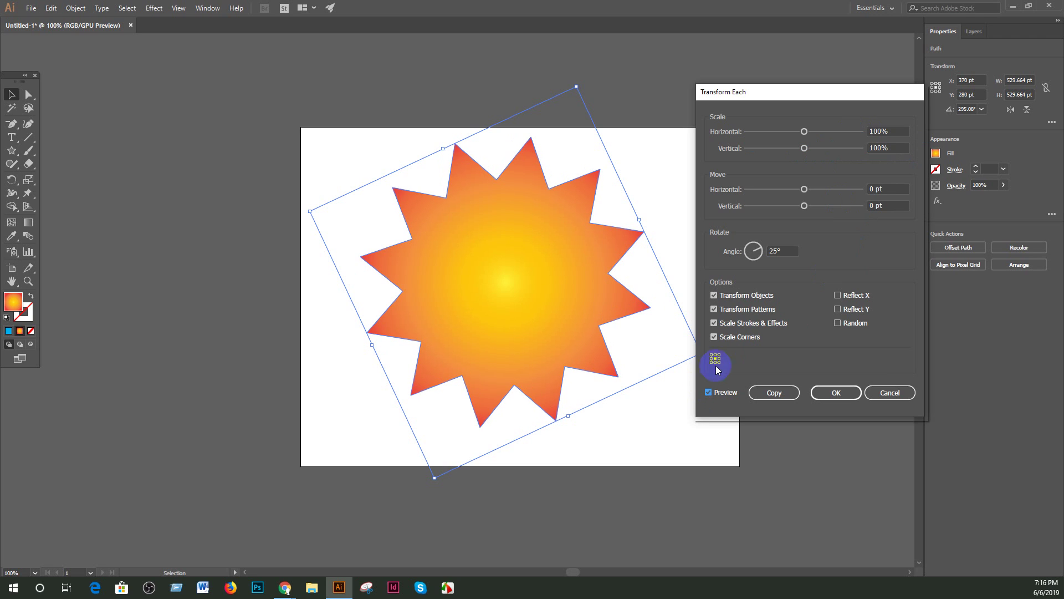
# Step: Set the horizontal and vertical scale to 90% and create a transformed copy of the star with the 25° rotation
pyautogui.doubleClick(881, 131)
pyautogui.write('90')
pyautogui.press('Tab')
pyautogui.write('09')
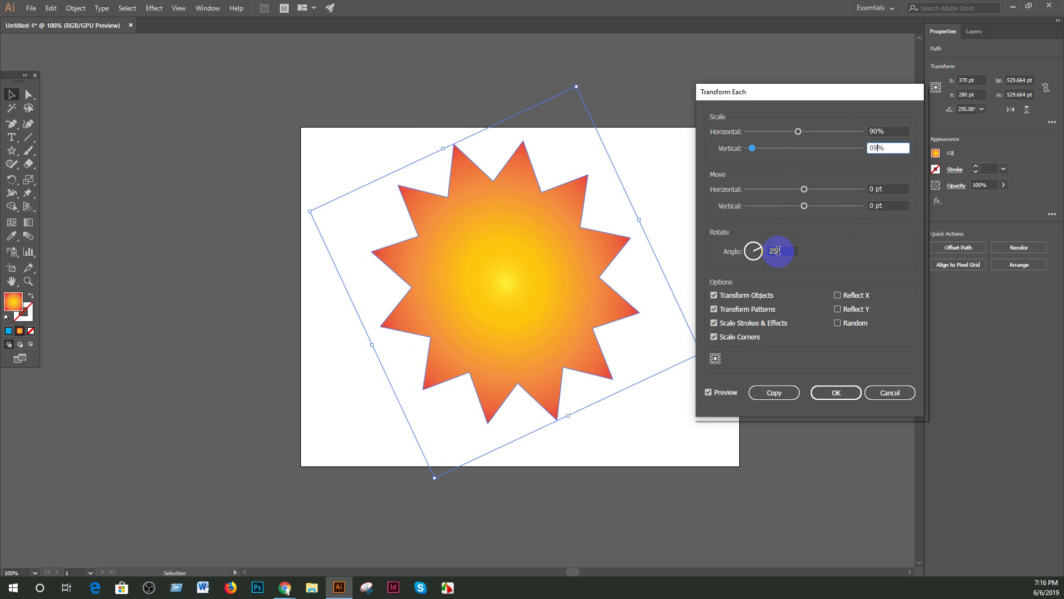
pyautogui.moveTo(778, 250); pyautogui.dragTo(760, 255)
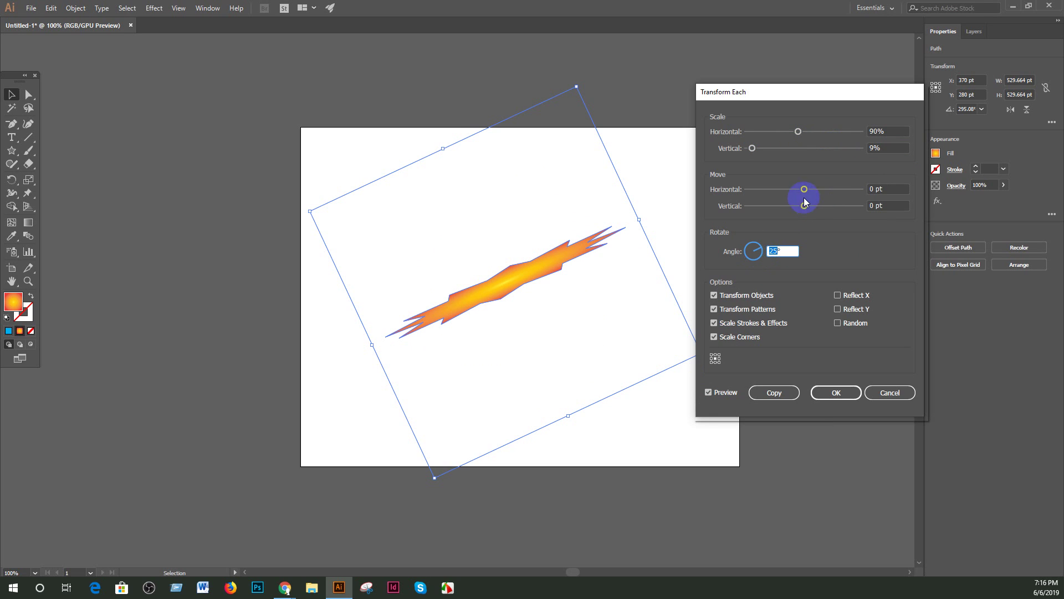
pyautogui.click(881, 150)
pyautogui.write('90')
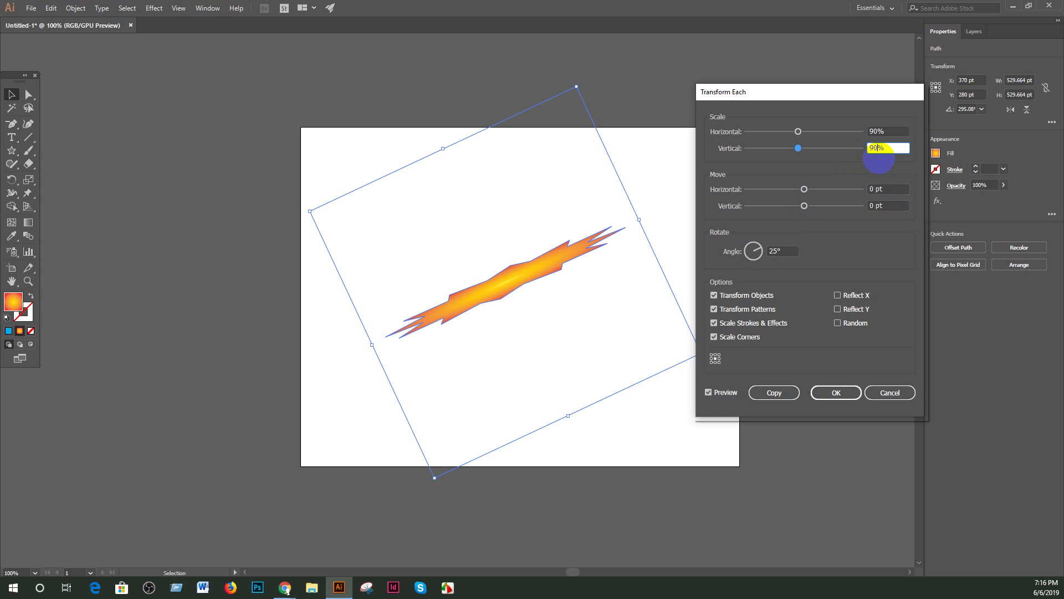
pyautogui.click(766, 251)
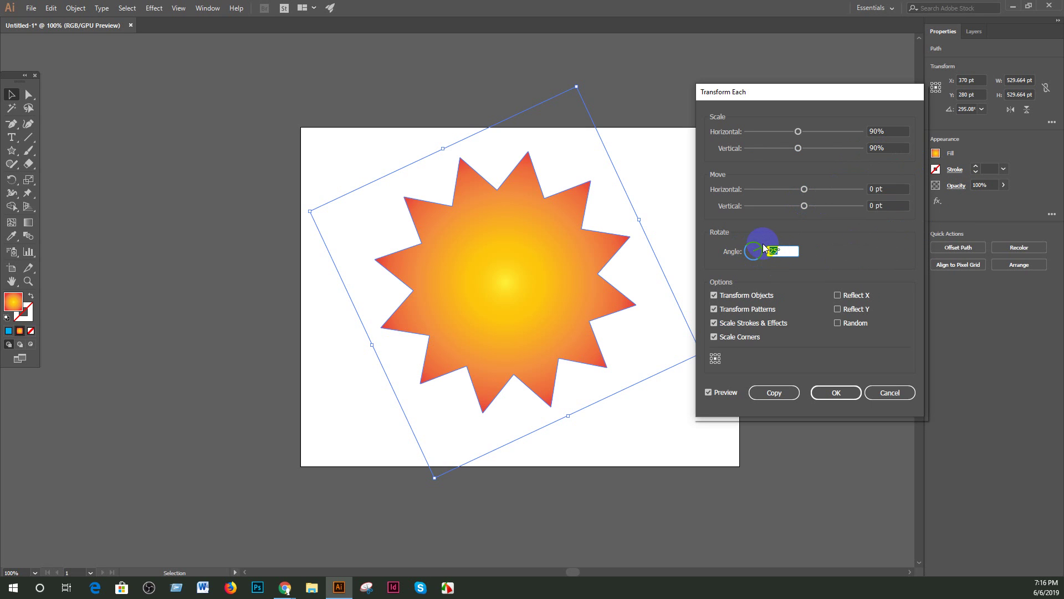
pyautogui.click(768, 393)
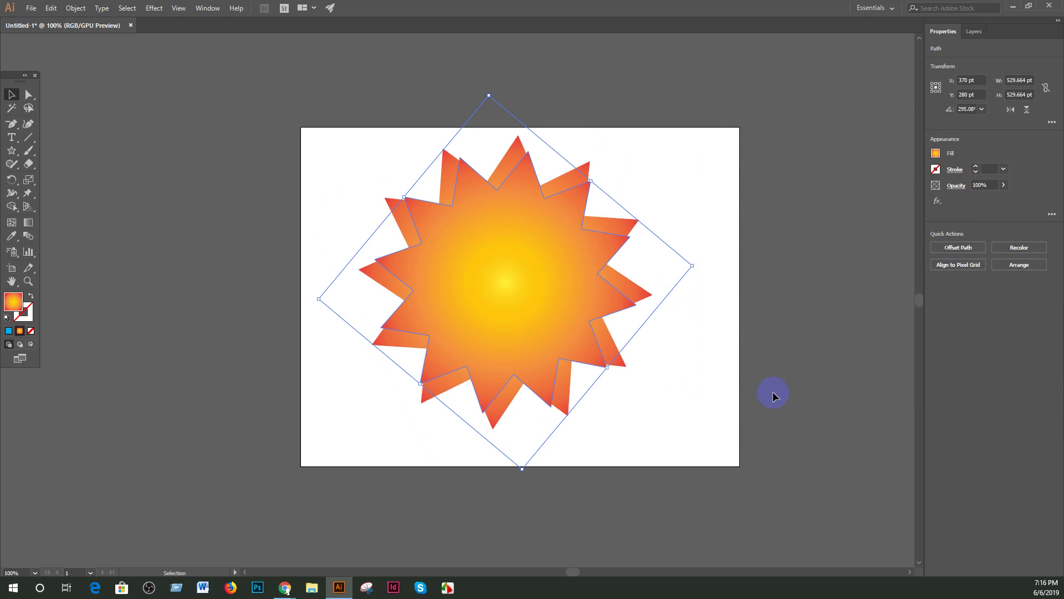
# Step: Repeat the scaled and rotated star copy with Transform Again until the copies spiral down to a tiny star at the flower's centre
pyautogui.click(710, 320)
pyautogui.click(526, 247)
pyautogui.click(75, 8)
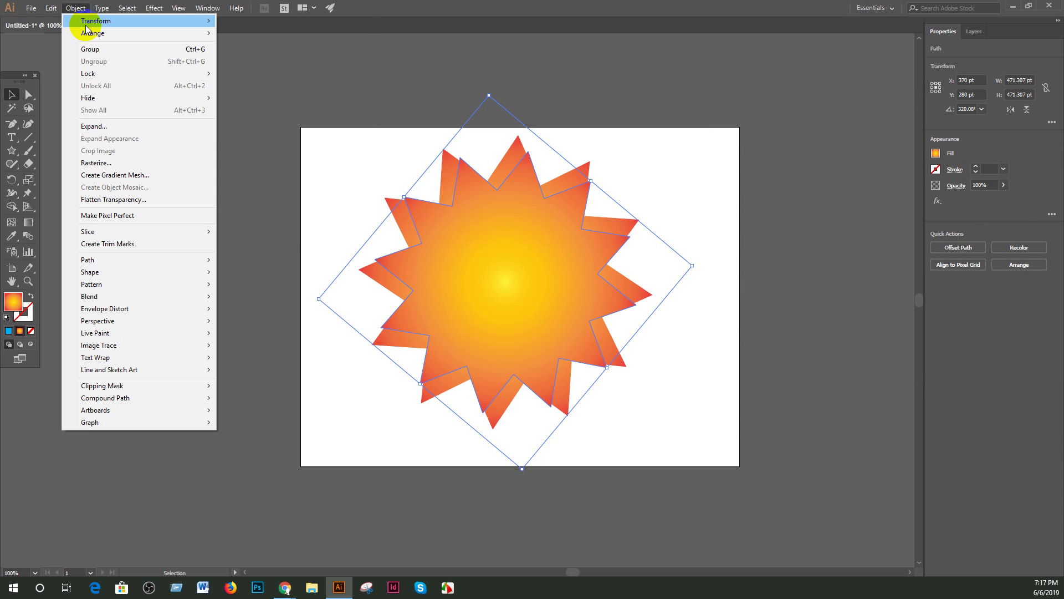
pyautogui.moveTo(86, 25)
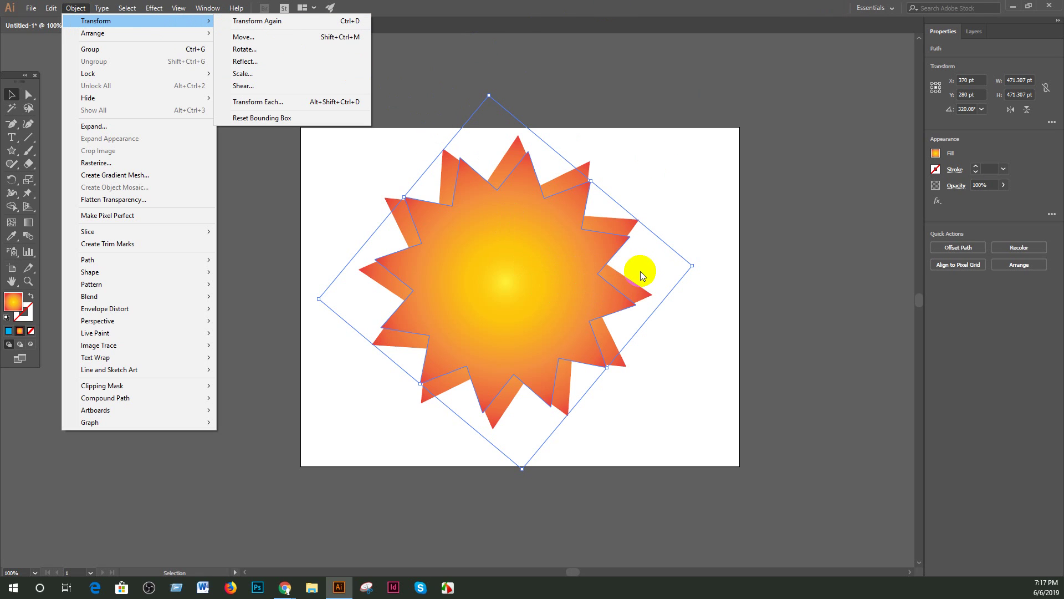
pyautogui.click(545, 271)
pyautogui.hotkey('ctrl', 'd')
pyautogui.hotkey('ctrl', 'd')
pyautogui.hotkey('ctrl', 'd')
pyautogui.hotkey('ctrl', 'd')
pyautogui.hotkey('ctrl', 'd')
pyautogui.hotkey('ctrl', 'd')
pyautogui.hotkey('ctrl', 'd')
pyautogui.hotkey('ctrl', 'd')
pyautogui.hotkey('ctrl', 'd')
pyautogui.hotkey('ctrl', 'd')
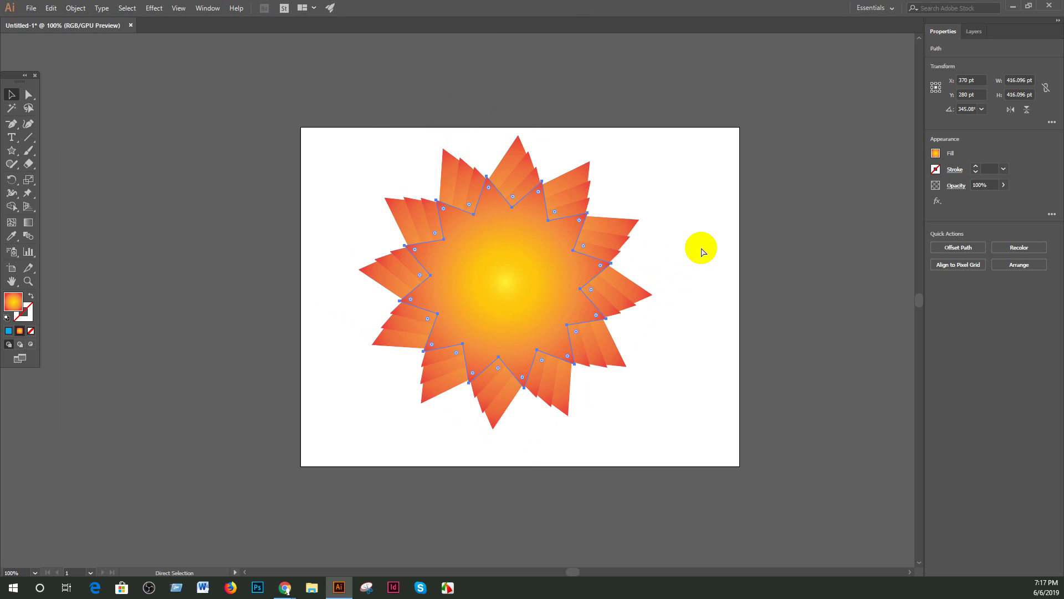
pyautogui.hotkey('ctrl', 'd')
pyautogui.hotkey('ctrl', 'd')
pyautogui.hotkey('ctrl', 'd')
pyautogui.hotkey('ctrl', 'd')
pyautogui.hotkey('ctrl', 'd')
pyautogui.hotkey('ctrl', 'd')
pyautogui.hotkey('ctrl', 'd')
pyautogui.hotkey('ctrl', 'd')
pyautogui.hotkey('ctrl', 'd')
pyautogui.hotkey('ctrl', 'd')
pyautogui.hotkey('ctrl', 'd')
pyautogui.hotkey('ctrl', 'd')
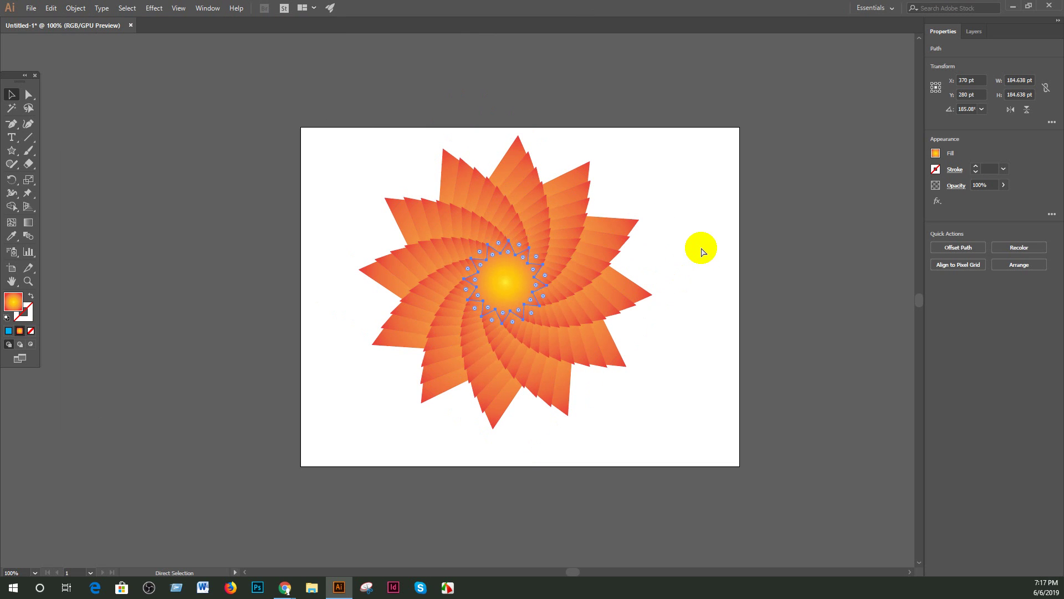
pyautogui.press('v')
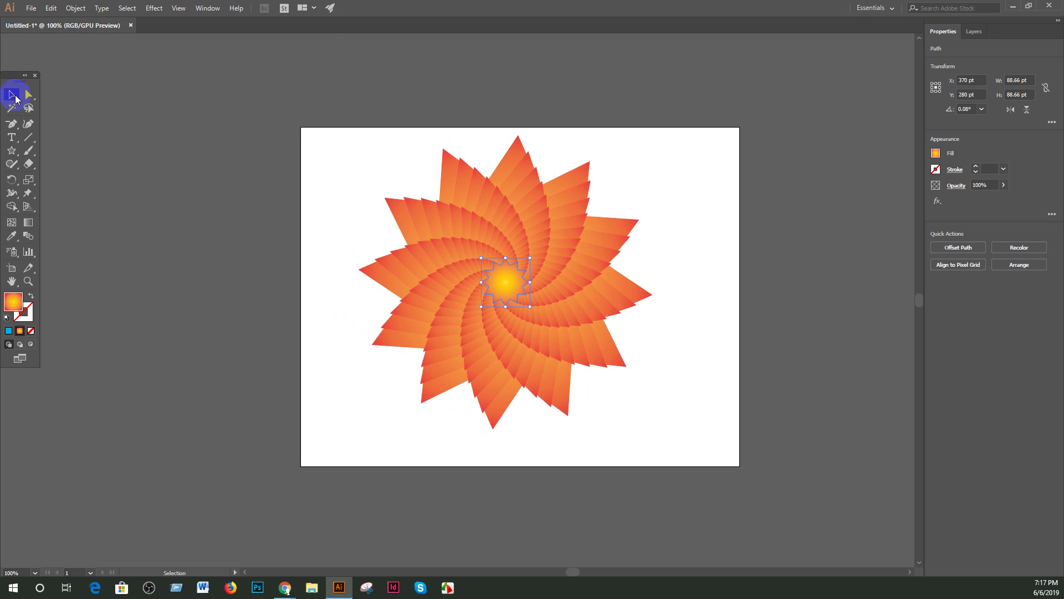
pyautogui.hotkey('ctrl', 'd')
pyautogui.hotkey('ctrl', 'd')
pyautogui.hotkey('ctrl', 'd')
pyautogui.hotkey('ctrl', 'd')
pyautogui.hotkey('ctrl', 'd')
pyautogui.hotkey('ctrl', 'd')
pyautogui.hotkey('ctrl', 'd')
pyautogui.hotkey('ctrl', 'd')
pyautogui.hotkey('ctrl', 'd')
pyautogui.hotkey('ctrl', 'd')
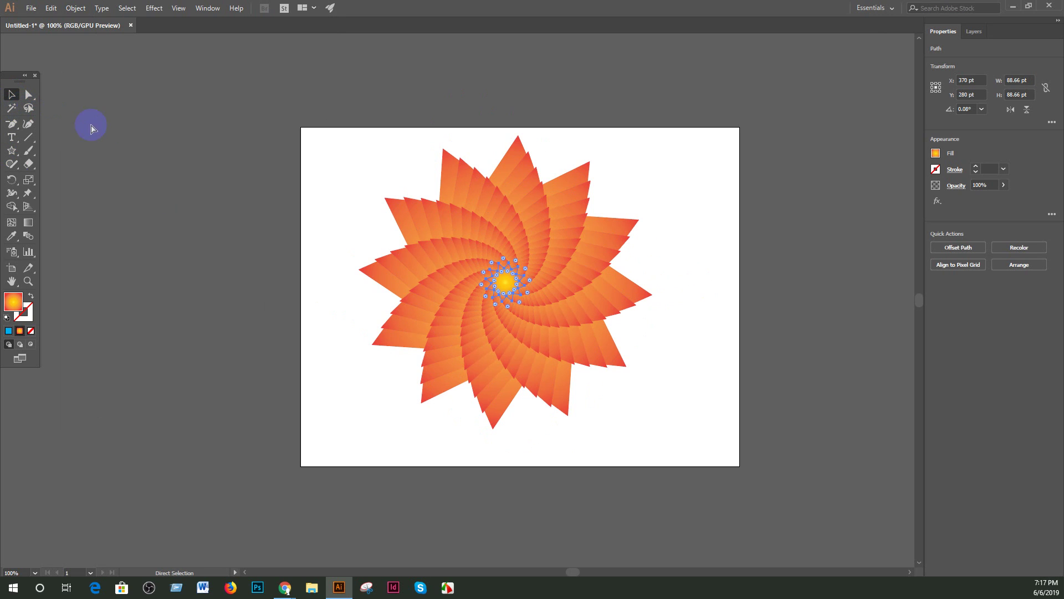
# Step: Select all the star copies of the flower, move them off the artboard onto the empty canvas beside it, and deselect them
pyautogui.click(201, 163)
pyautogui.moveTo(319, 128); pyautogui.dragTo(654, 430)
pyautogui.moveTo(519, 290); pyautogui.dragTo(787, 437)
pyautogui.moveTo(787, 437); pyautogui.dragTo(740, 239)
pyautogui.moveTo(654, 252); pyautogui.dragTo(670, 263)
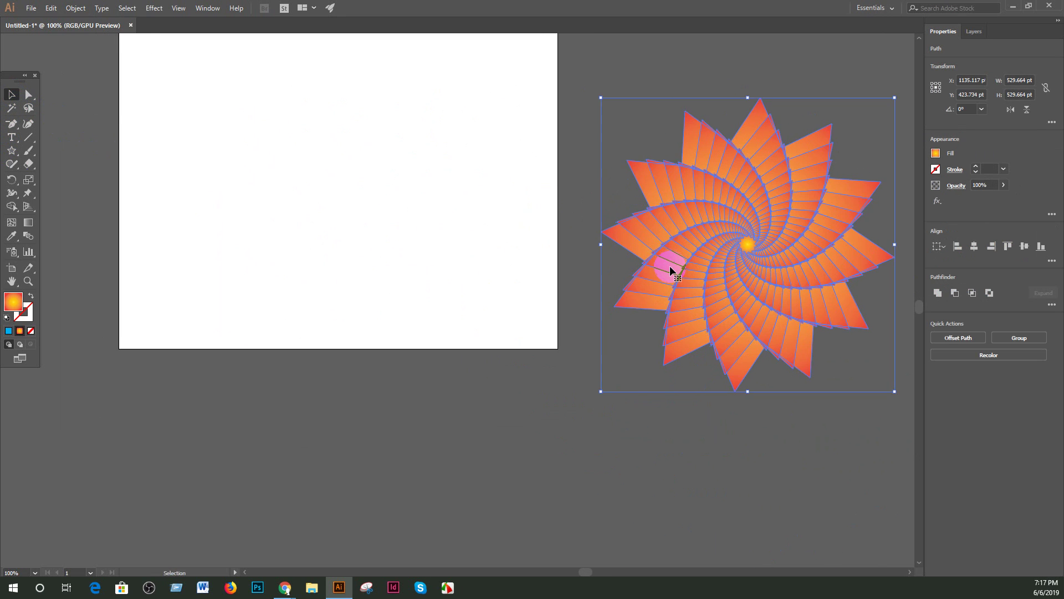
pyautogui.click(571, 72)
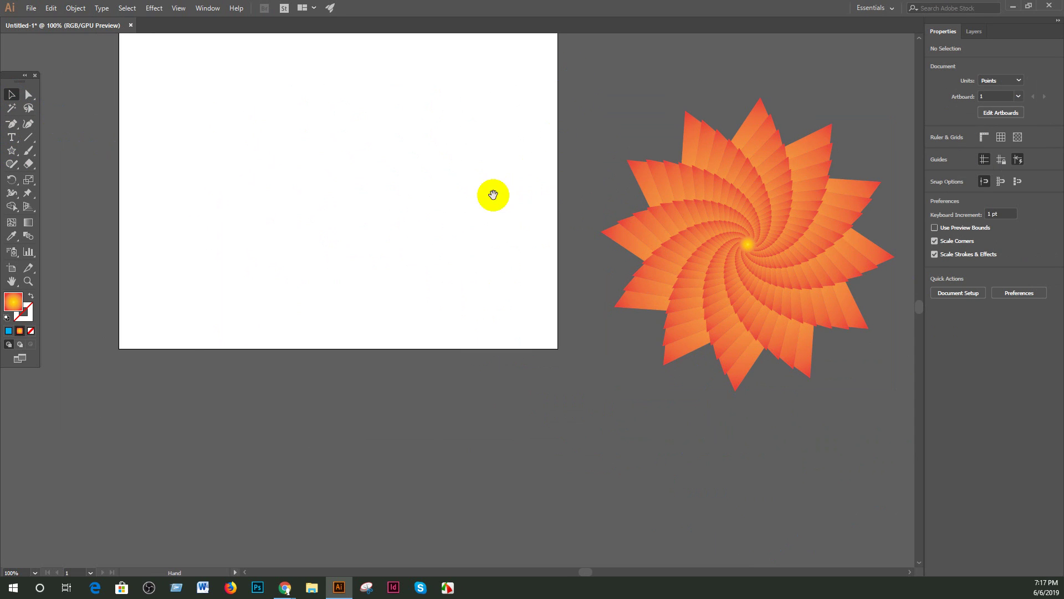
# Step: Draw a six-sided polygon about 282 by 319 pt on the empty artboard, varying the number of sides while drawing
pyautogui.moveTo(502, 192); pyautogui.dragTo(566, 190)
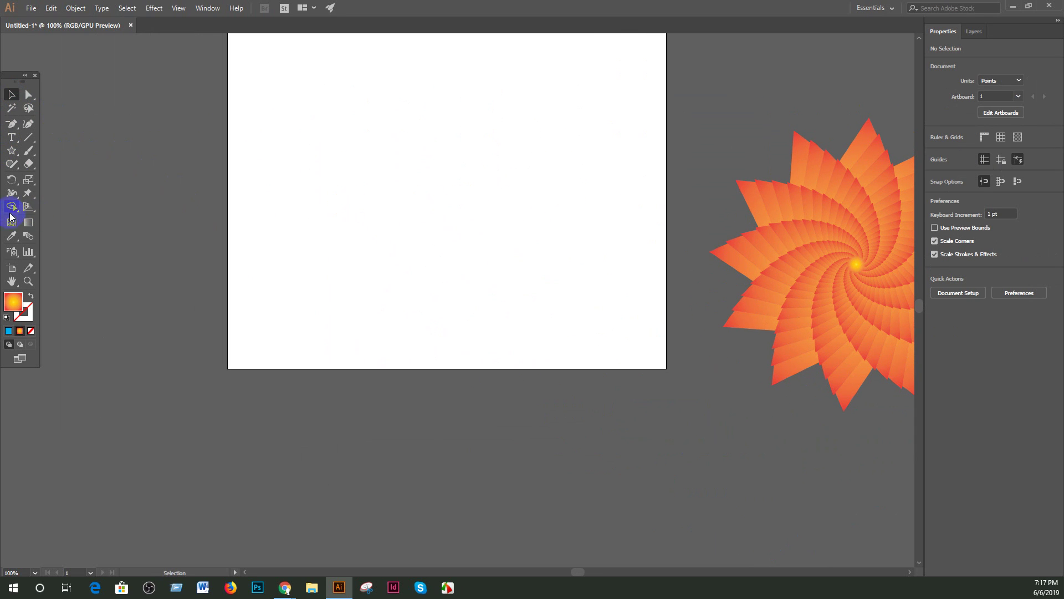
pyautogui.click(12, 151)
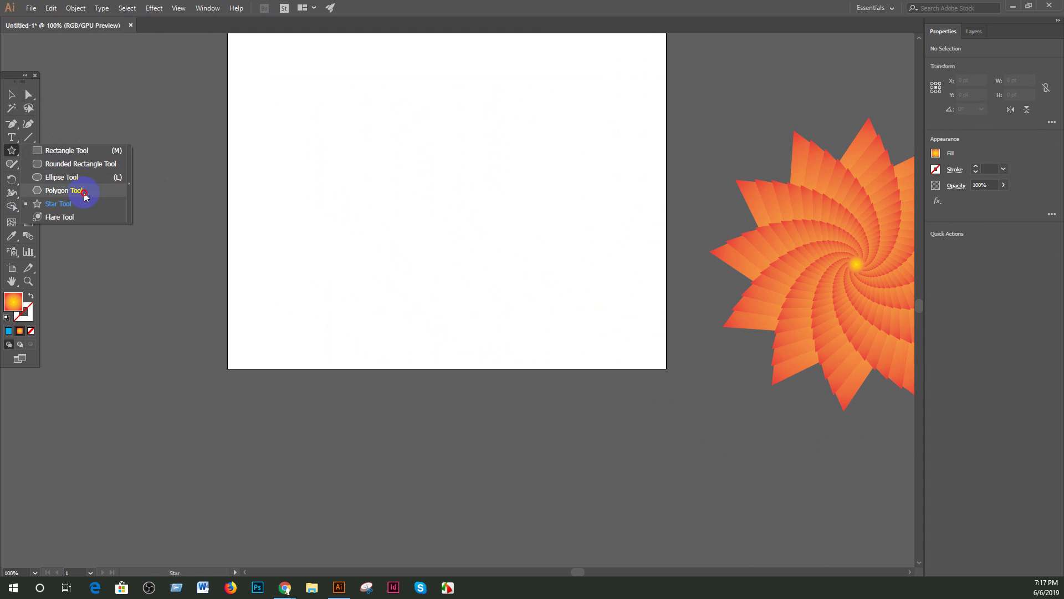
pyautogui.click(64, 190)
pyautogui.moveTo(351, 107); pyautogui.dragTo(494, 228)
pyautogui.press('Up')
pyautogui.press('Up')
pyautogui.press('Up')
pyautogui.press('Up')
pyautogui.press('Up')
pyautogui.press('Up')
pyautogui.press('Up')
pyautogui.press('Up')
pyautogui.press('Down')
pyautogui.press('Down')
pyautogui.press('Down')
pyautogui.press('Down')
pyautogui.press('Down')
pyautogui.press('Down')
pyautogui.press('Down')
pyautogui.press('Down')
pyautogui.press('Down')
pyautogui.press('Down')
pyautogui.press('Down')
pyautogui.press('Down')
pyautogui.press('Down')
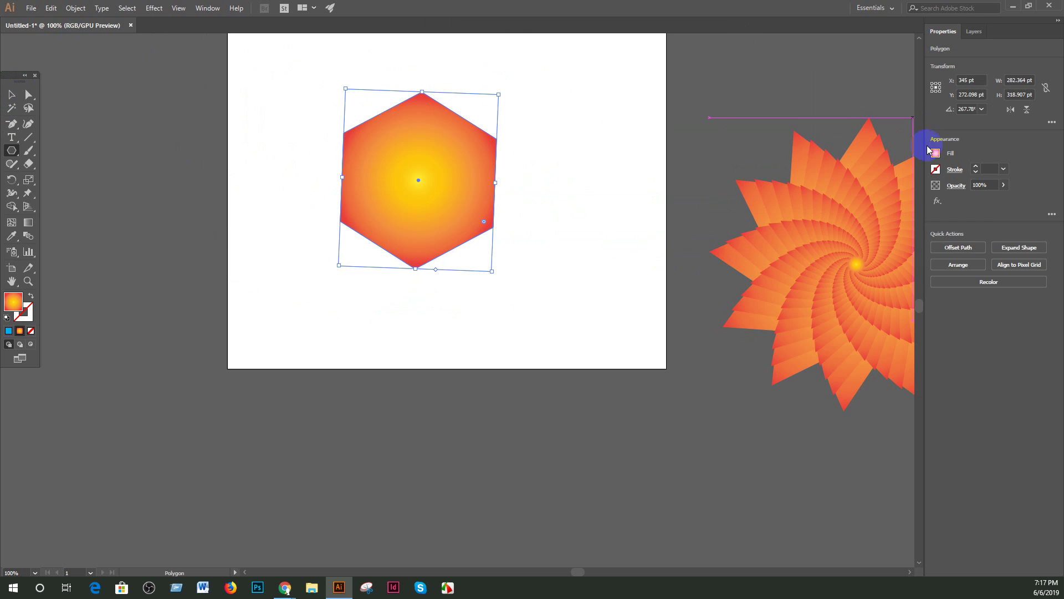
# Step: Fill the hexagon with the white-to-black gradient swatch and set the gradient type to Radial
pyautogui.click(935, 153)
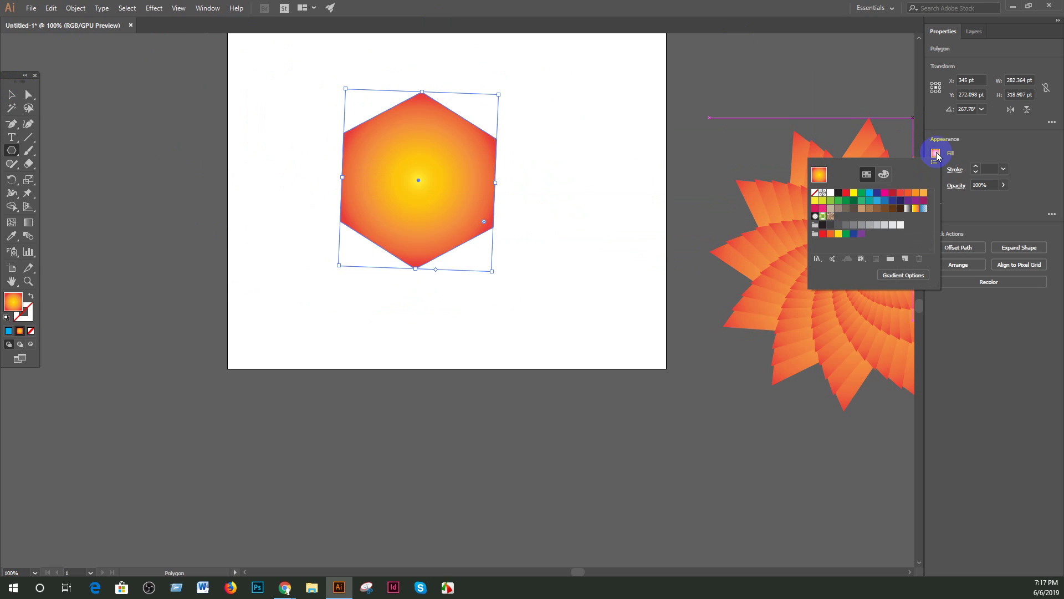
pyautogui.click(907, 209)
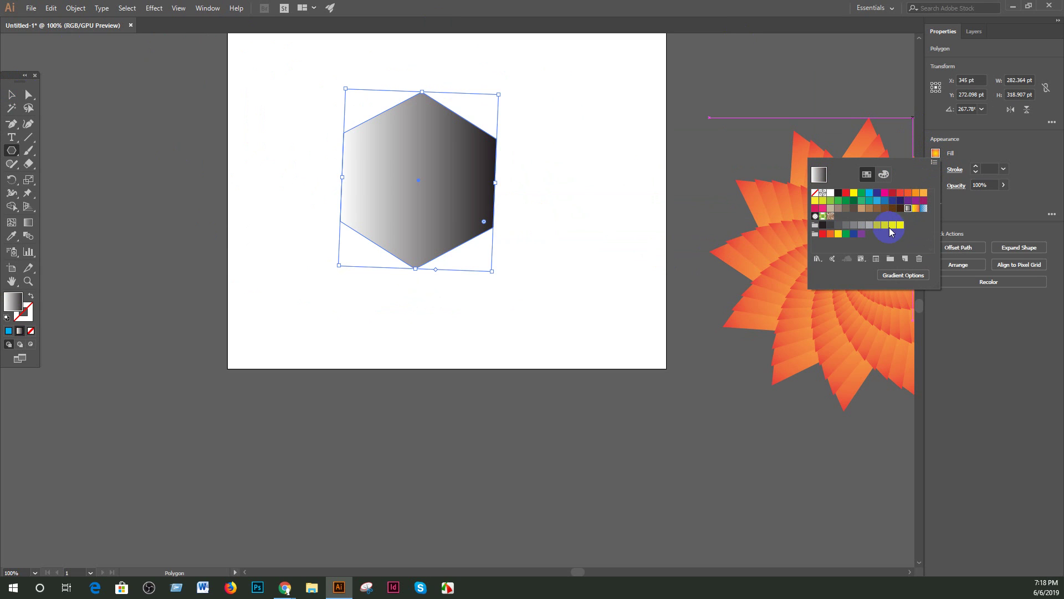
pyautogui.click(904, 274)
pyautogui.click(795, 314)
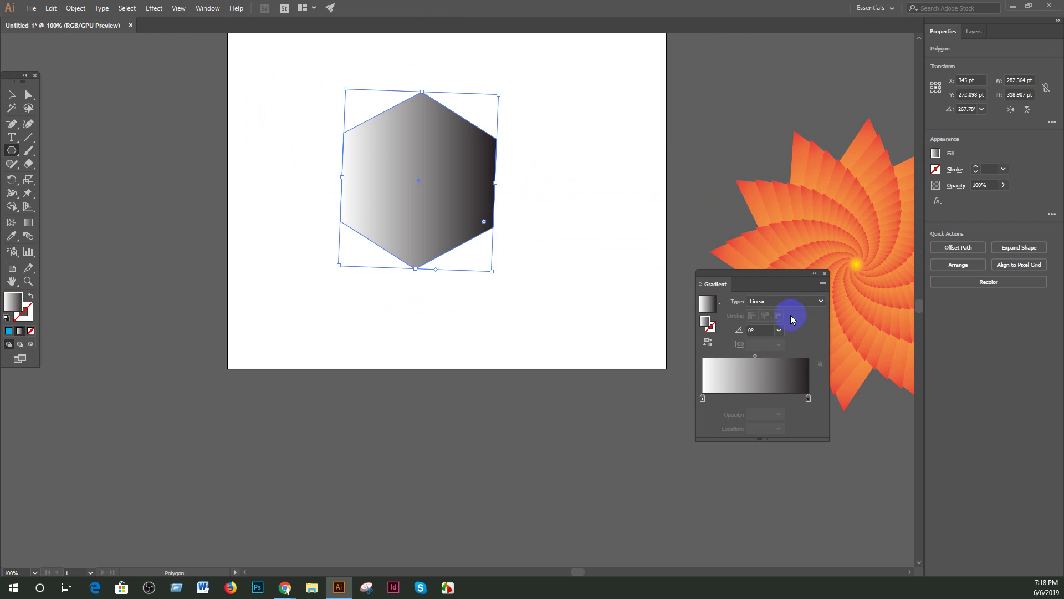
pyautogui.click(782, 303)
pyautogui.click(780, 315)
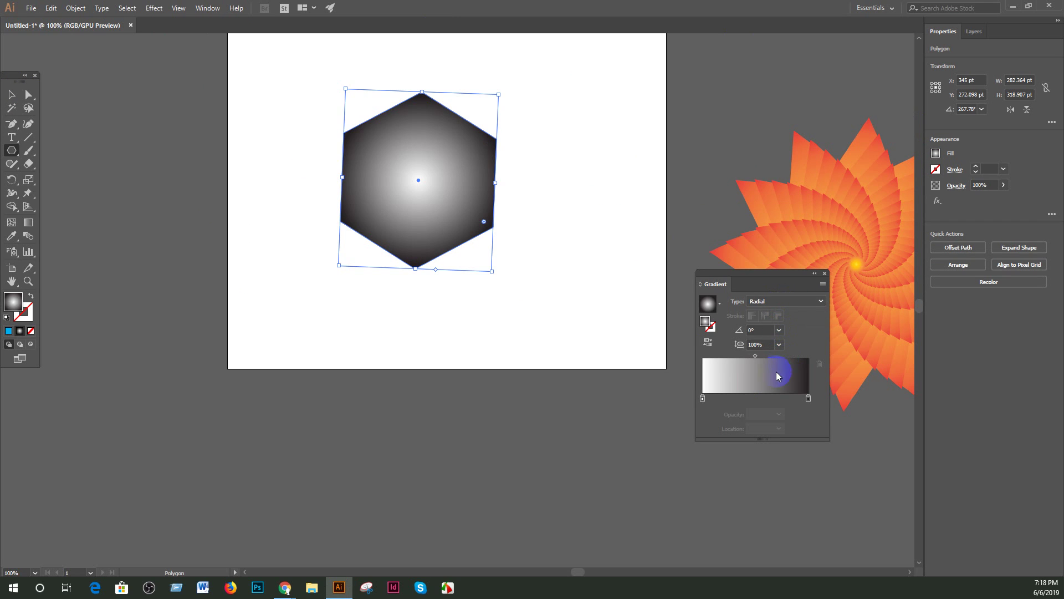
# Step: Recolour the hexagon gradient's outer stop to dark green 0A3F00 and its centre stop to bright green 00E501
pyautogui.click(808, 399)
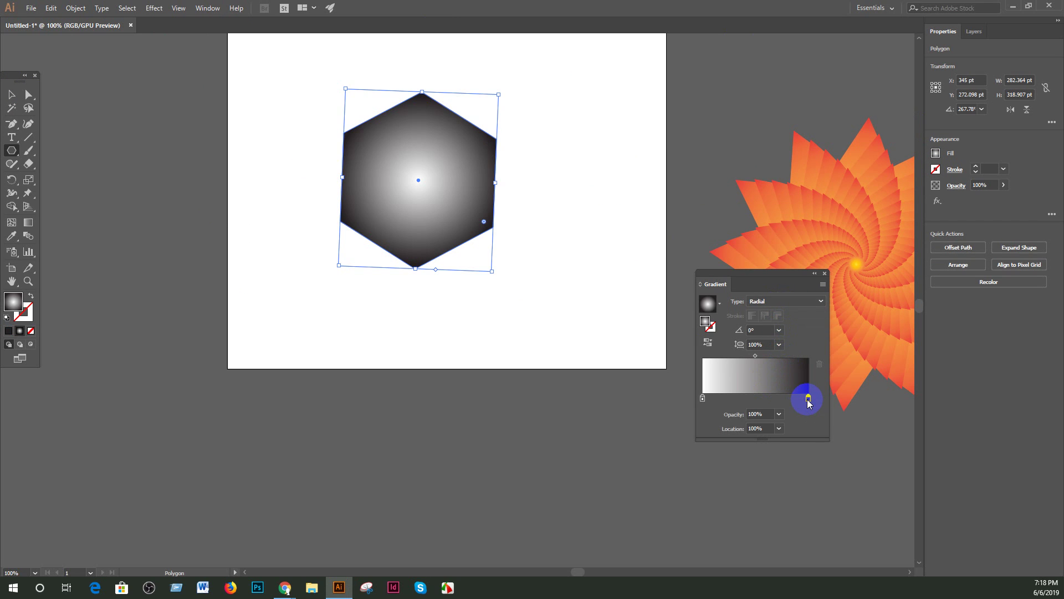
pyautogui.doubleClick(808, 399)
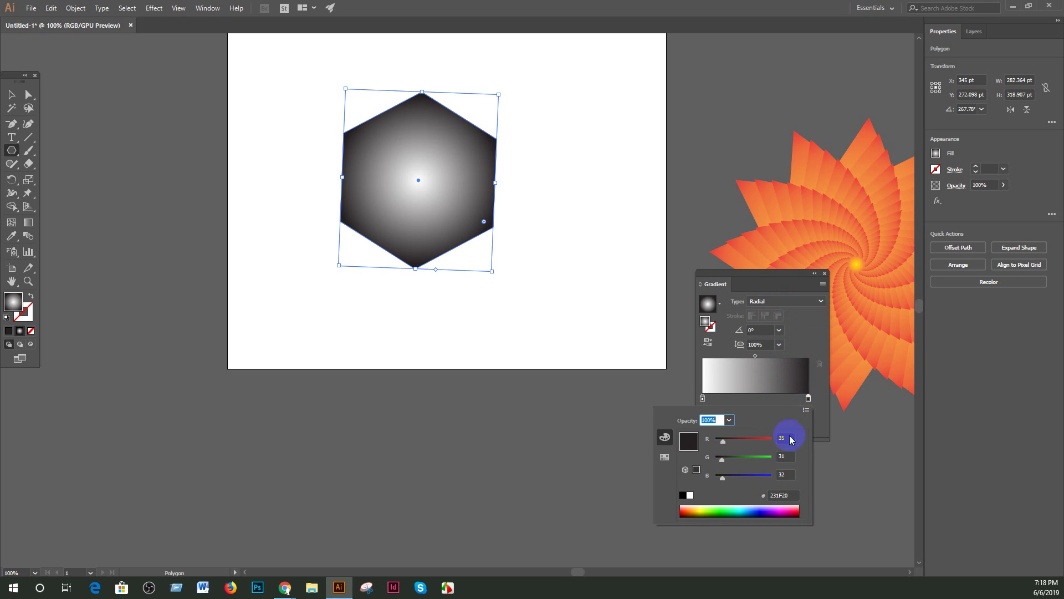
pyautogui.click(721, 509)
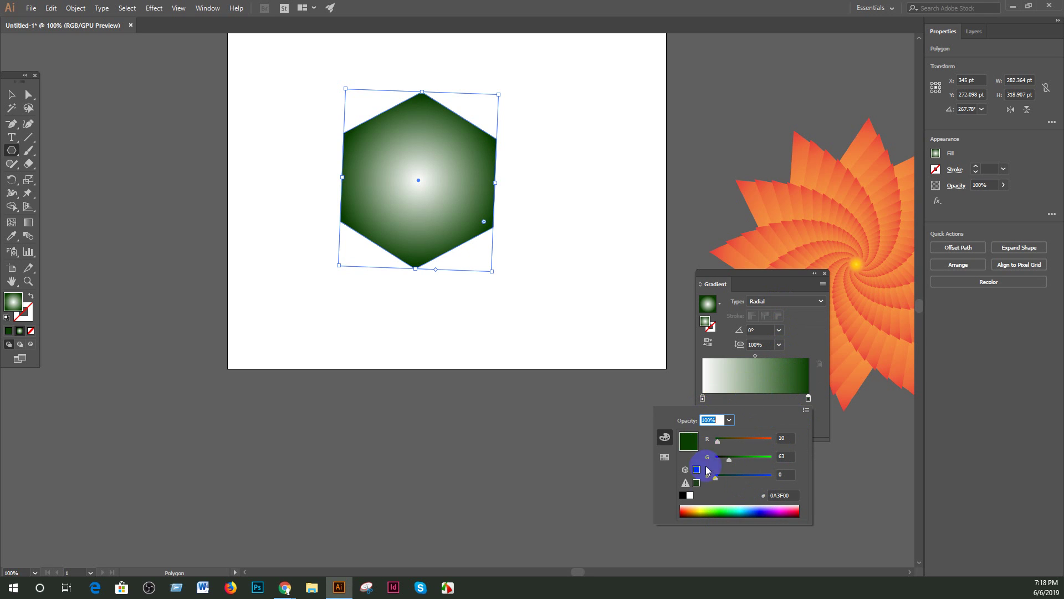
pyautogui.click(702, 401)
pyautogui.click(703, 400)
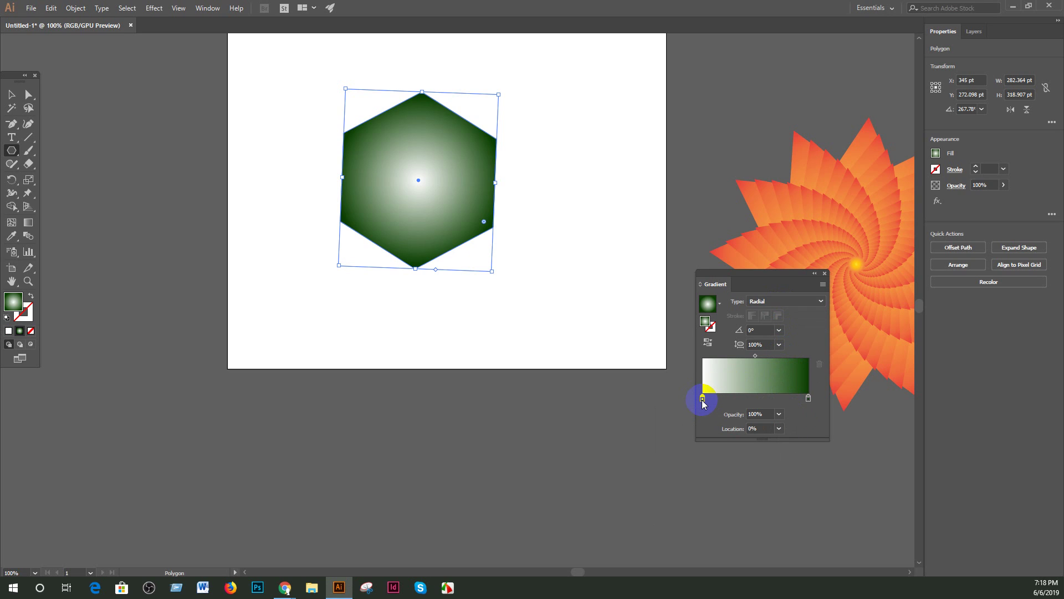
pyautogui.doubleClick(703, 399)
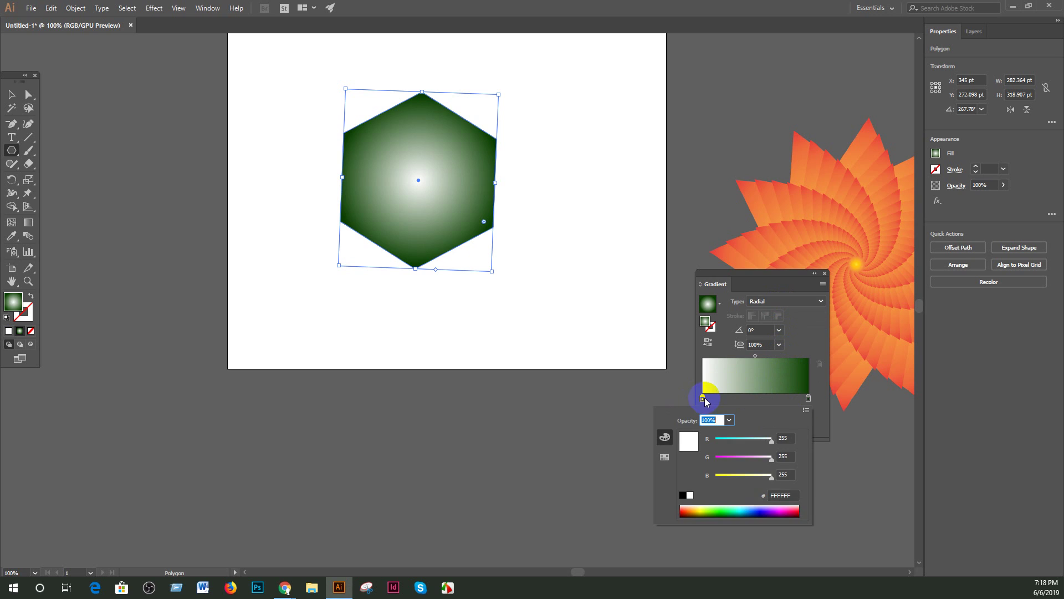
pyautogui.click(724, 509)
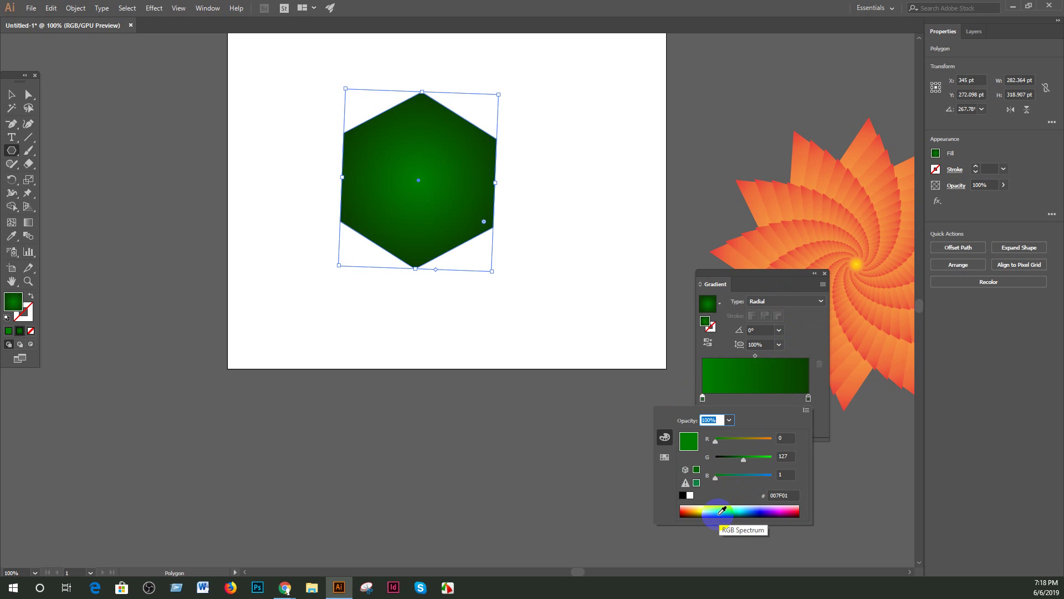
pyautogui.moveTo(743, 459); pyautogui.dragTo(767, 459)
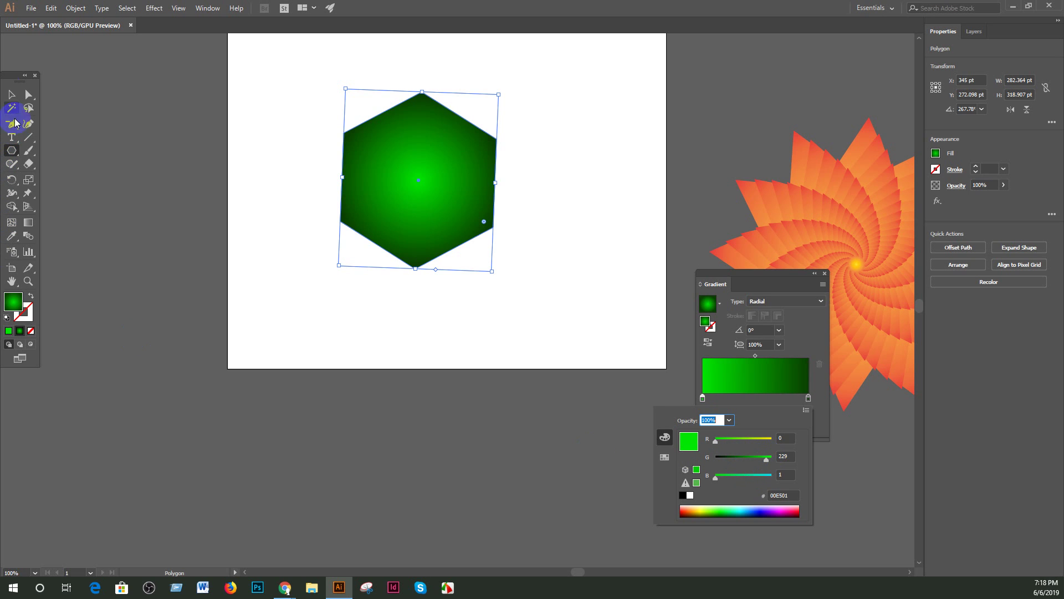
# Step: Switch to the Selection tool, select the green hexagon and close the gradient settings
pyautogui.click(189, 178)
pyautogui.click(12, 94)
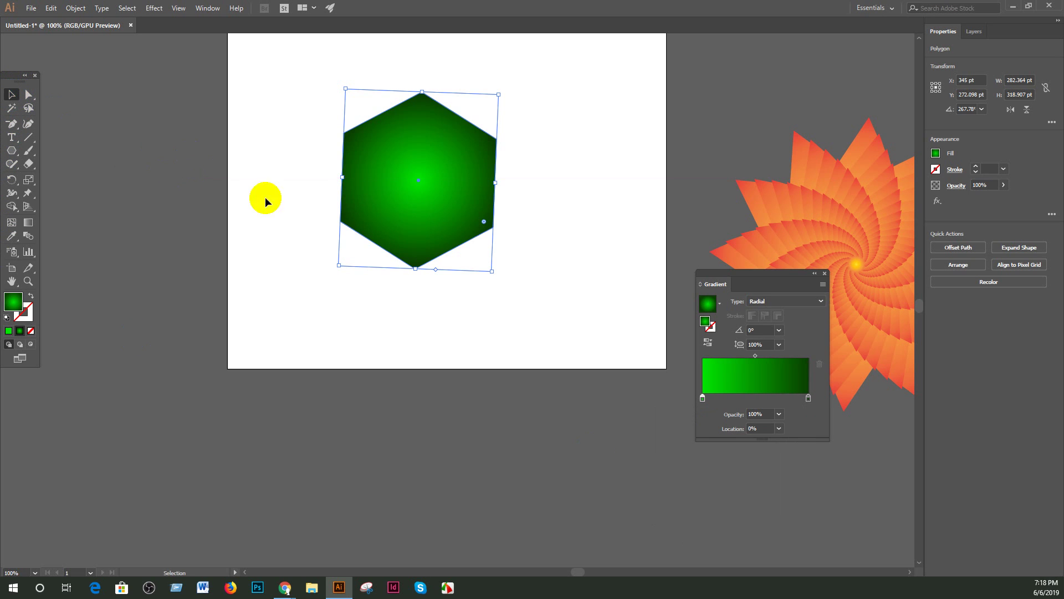
pyautogui.click(263, 259)
pyautogui.click(404, 194)
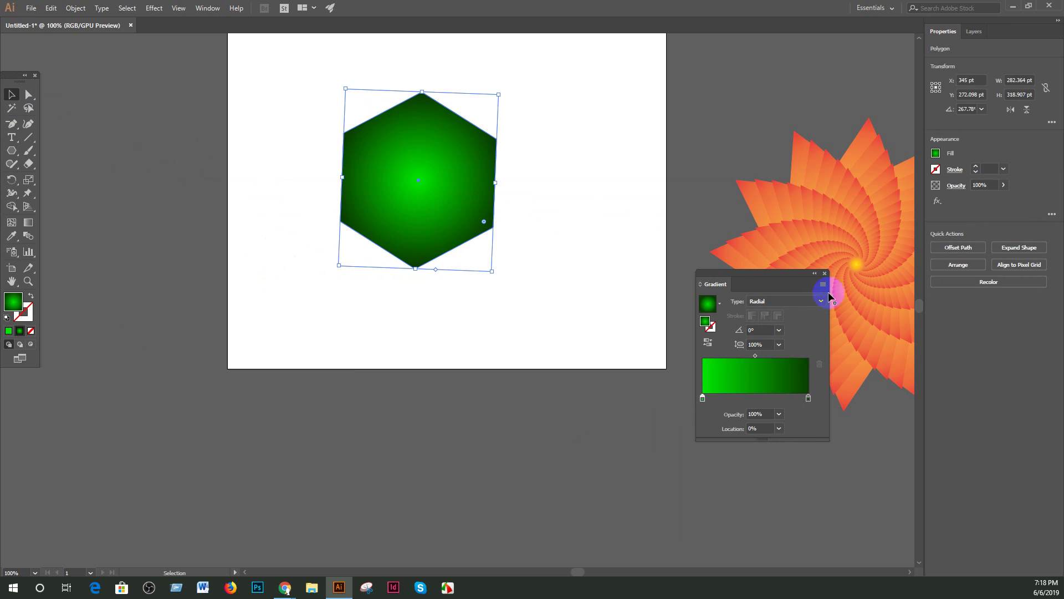
pyautogui.click(825, 274)
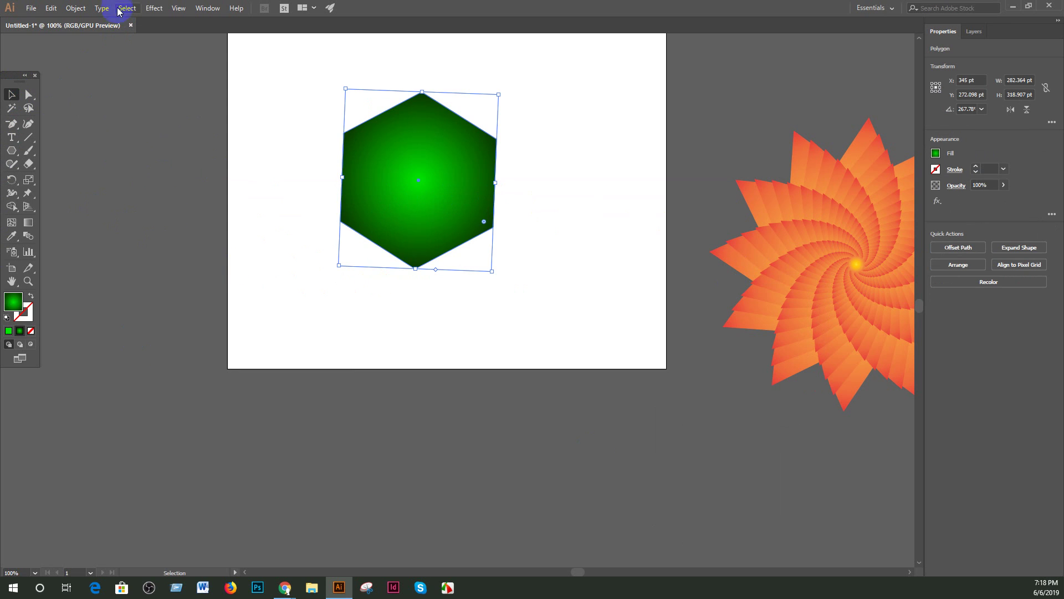
# Step: Create a Transform Each copy of the hexagon at 90% horizontal and vertical scale, rotated 25° about the centre reference point
pyautogui.click(76, 8)
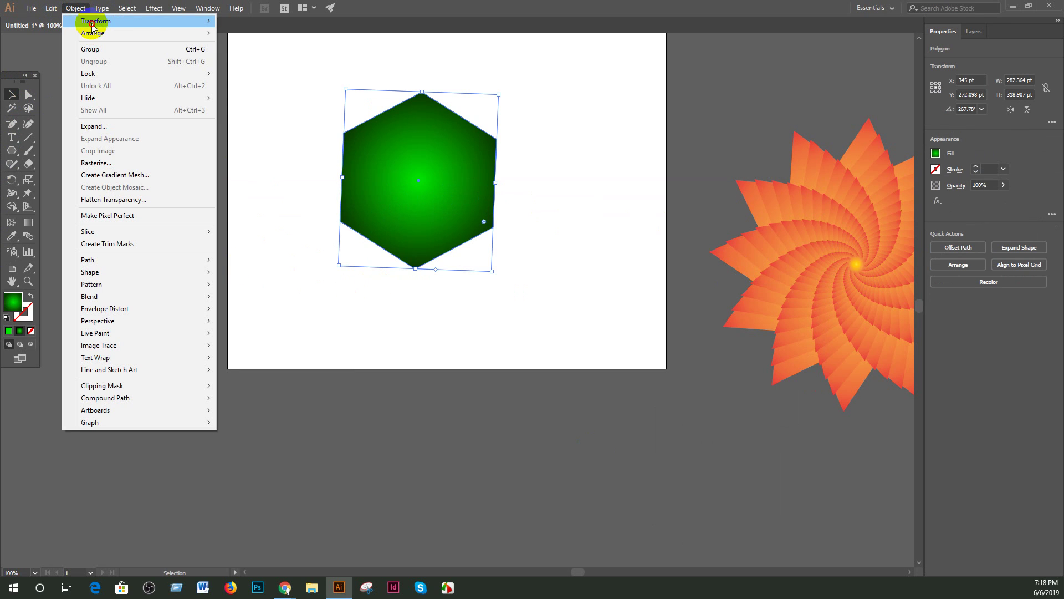
pyautogui.moveTo(83, 21)
pyautogui.click(246, 101)
pyautogui.click(879, 131)
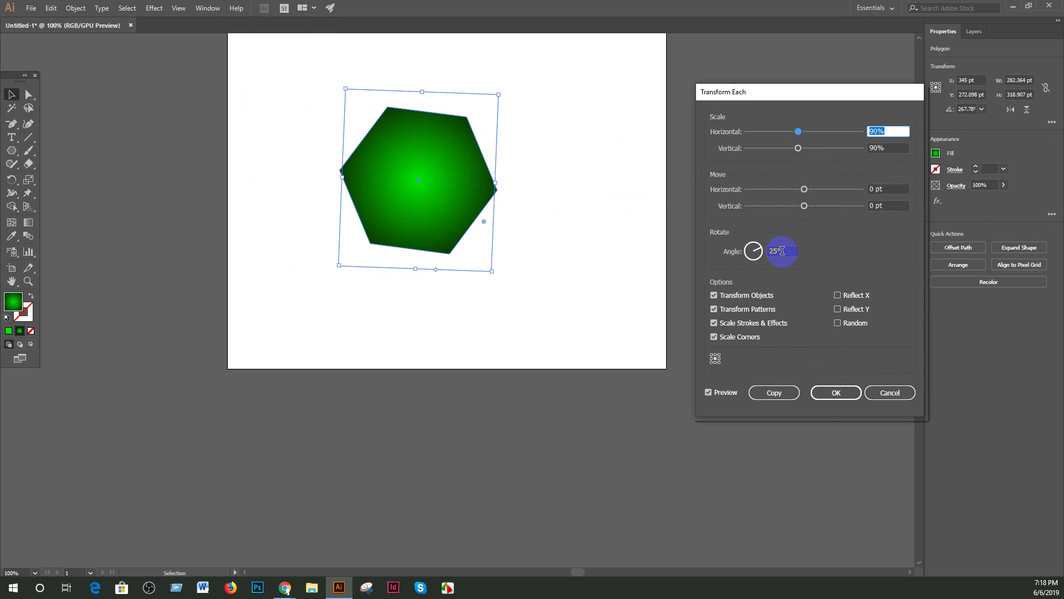
pyautogui.click(715, 358)
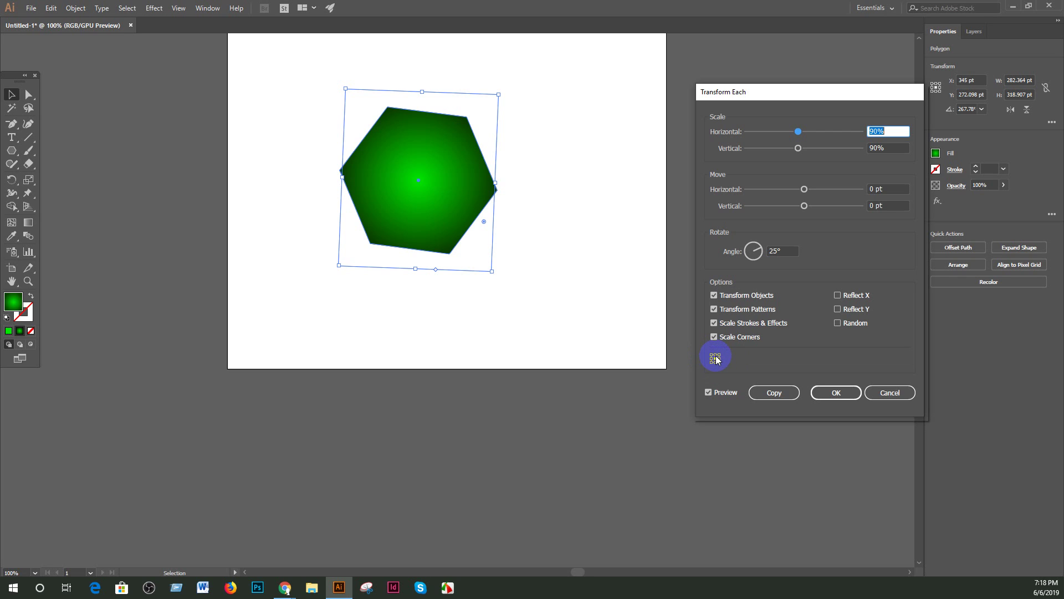
pyautogui.click(719, 355)
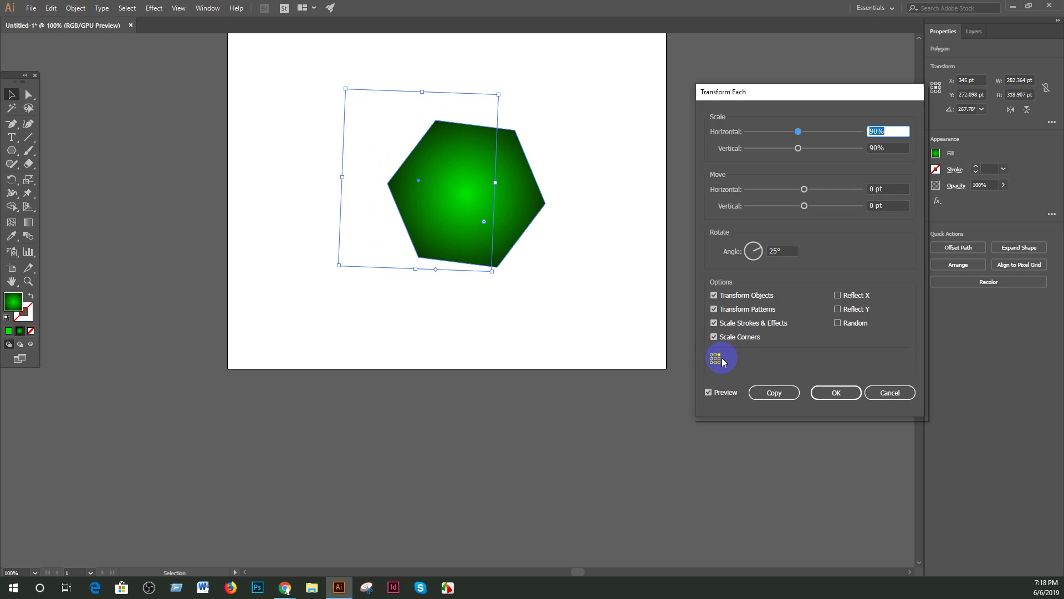
pyautogui.click(715, 358)
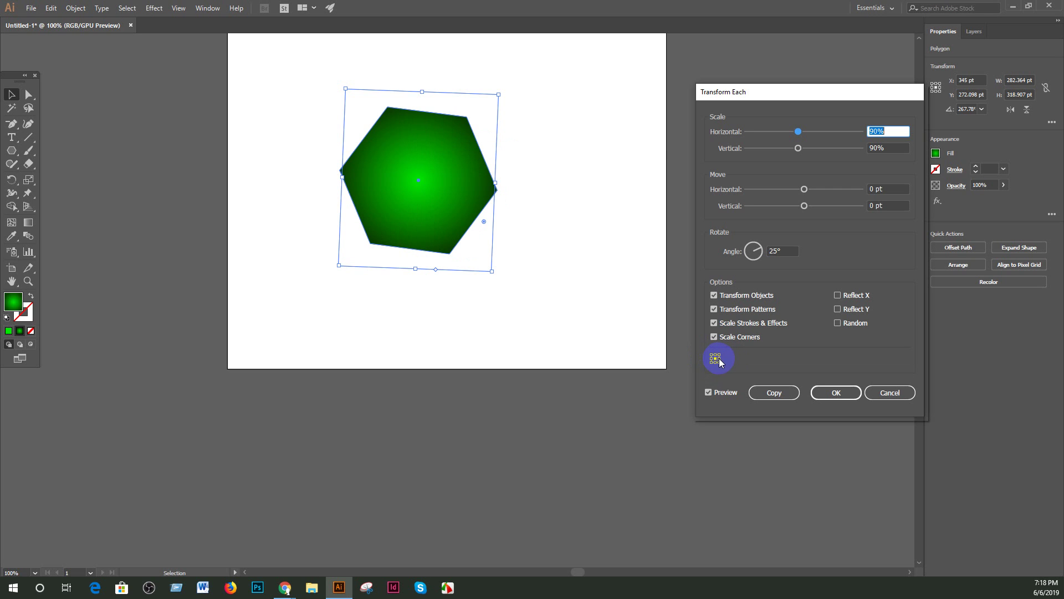
pyautogui.click(764, 393)
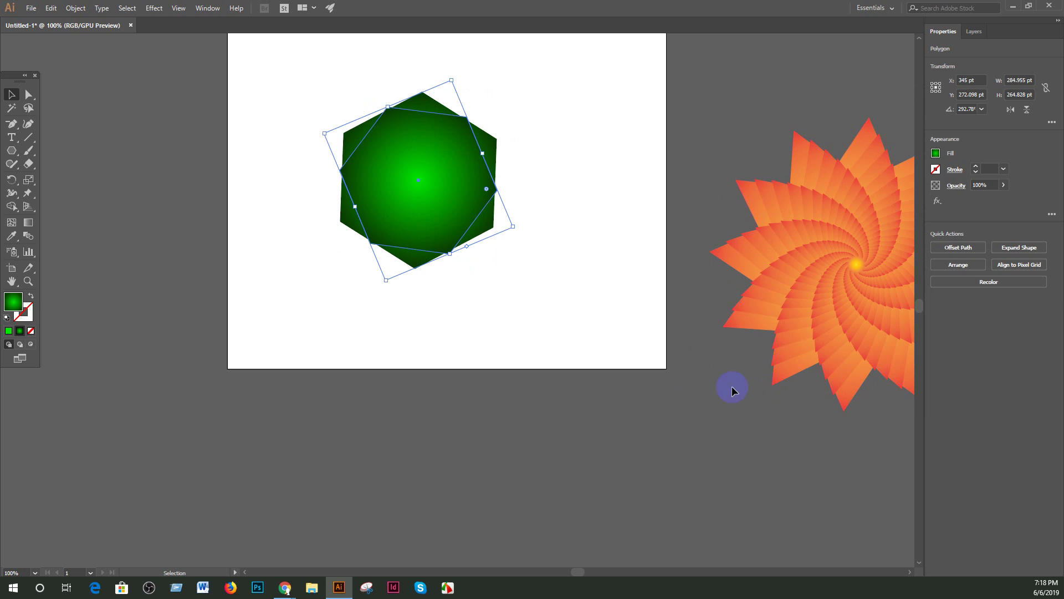
# Step: Move the rotated hexagon copy away from the original and put it back in its place
pyautogui.moveTo(430, 161); pyautogui.dragTo(351, 373)
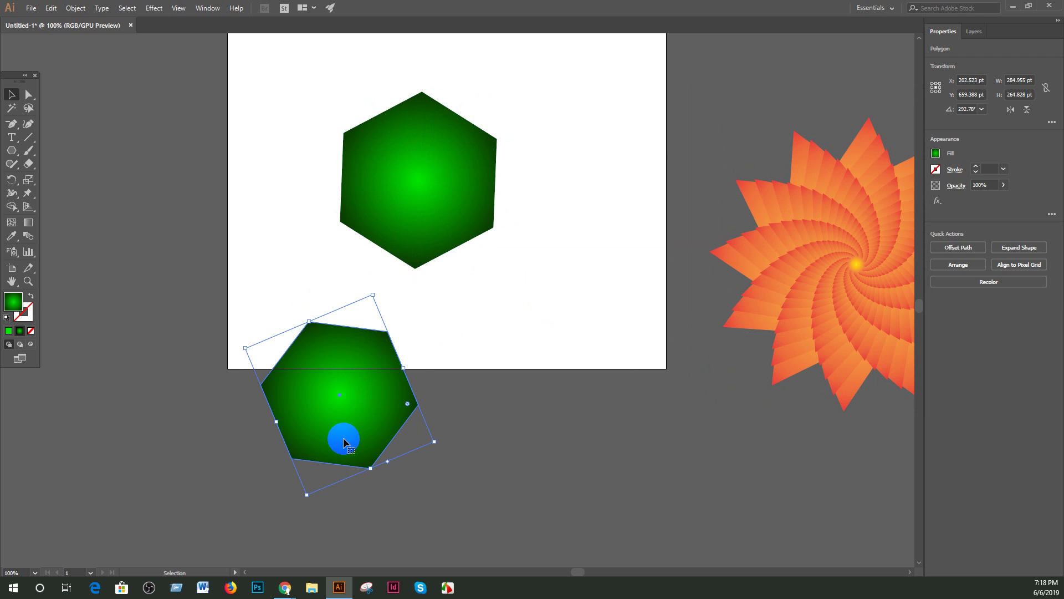
pyautogui.moveTo(342, 421); pyautogui.dragTo(423, 199)
pyautogui.click(445, 202)
pyautogui.keyDown('shift'); pyautogui.click(390, 139); pyautogui.keyUp('shift')
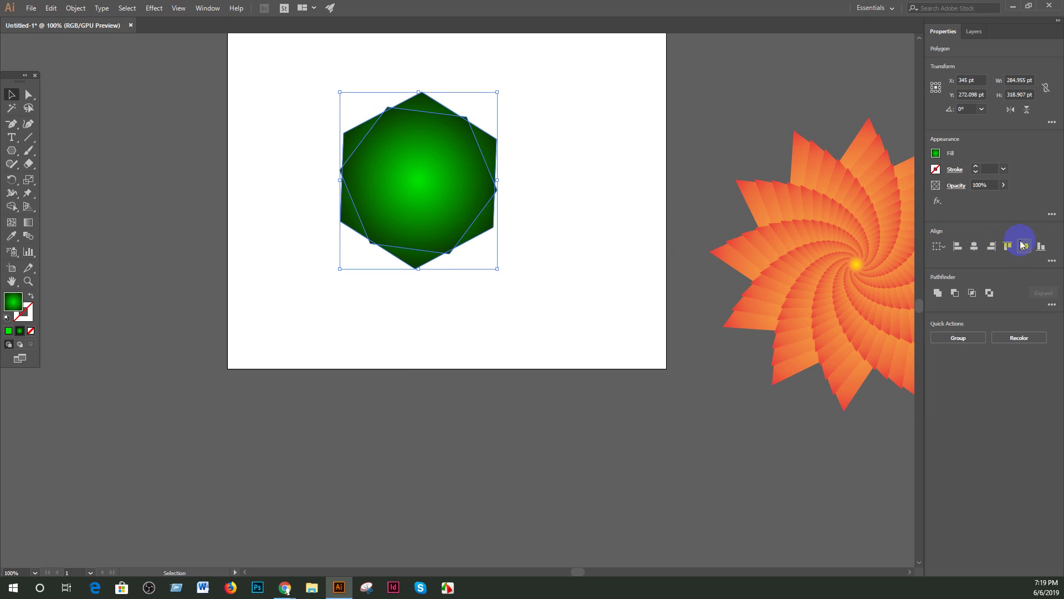
pyautogui.click(613, 239)
# Step: Select the smaller rotated hexagon and nudge it downward in large increments relative to the original hexagon
pyautogui.click(438, 198)
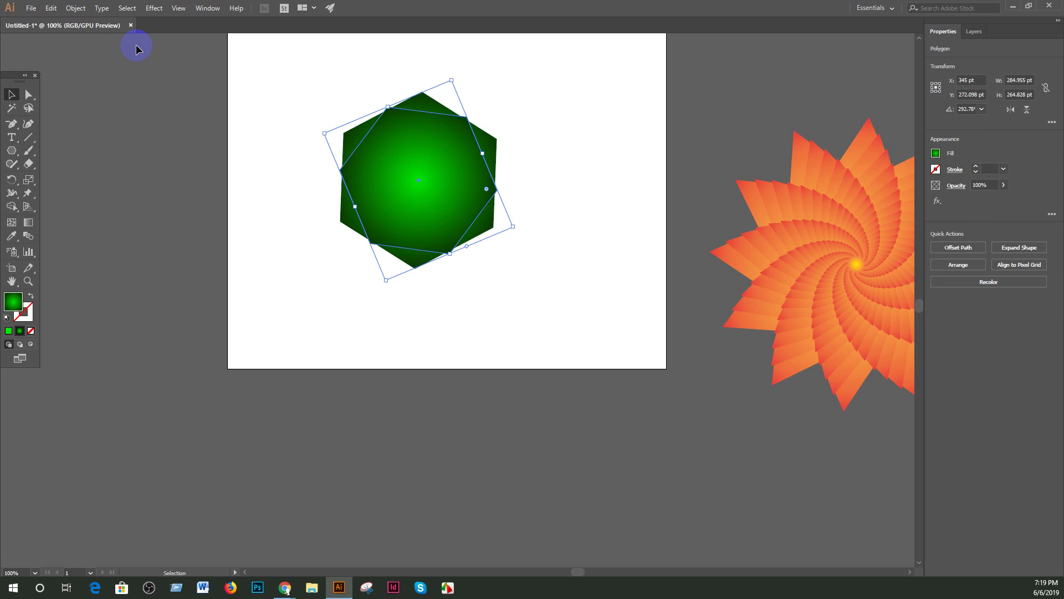
pyautogui.press('a')
pyautogui.hotkey('shift', 'Down')
pyautogui.hotkey('shift', 'Down')
pyautogui.hotkey('shift', 'Down')
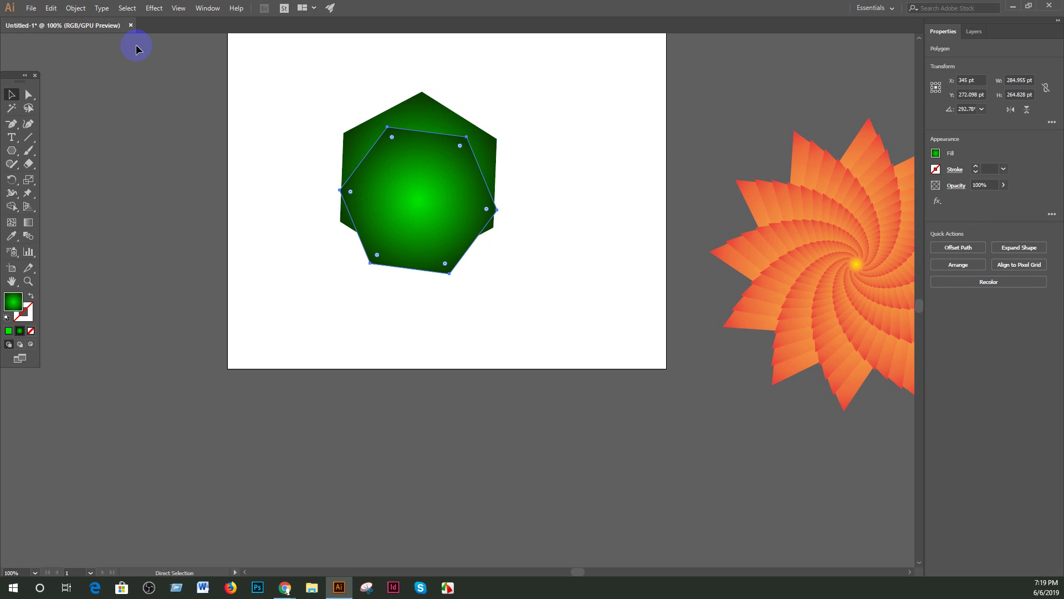
# Step: Nudge the smaller rotated hexagon straight down off the original hexagon and delete it
pyautogui.press('v')
pyautogui.press('a')
pyautogui.hotkey('shift', 'Down')
pyautogui.hotkey('shift', 'Down')
pyautogui.hotkey('shift', 'Down')
pyautogui.hotkey('shift', 'Down')
pyautogui.hotkey('shift', 'Down')
pyautogui.hotkey('shift', 'Down')
pyautogui.hotkey('shift', 'Down')
pyautogui.hotkey('shift', 'Down')
pyautogui.hotkey('shift', 'Down')
pyautogui.hotkey('shift', 'Down')
pyautogui.hotkey('shift', 'Down')
pyautogui.hotkey('shift', 'Down')
pyautogui.hotkey('shift', 'Down')
pyautogui.hotkey('shift', 'Down')
pyautogui.hotkey('shift', 'Down')
pyautogui.hotkey('shift', 'Down')
pyautogui.hotkey('shift', 'Down')
pyautogui.hotkey('shift', 'Down')
pyautogui.hotkey('shift', 'Down')
pyautogui.hotkey('shift', 'Down')
pyautogui.hotkey('shift', 'Down')
pyautogui.hotkey('shift', 'Down')
pyautogui.hotkey('shift', 'Down')
pyautogui.hotkey('shift', 'Down')
pyautogui.hotkey('shift', 'Down')
pyautogui.hotkey('shift', 'Down')
pyautogui.hotkey('shift', 'Down')
pyautogui.hotkey('shift', 'Down')
pyautogui.hotkey('shift', 'Down')
pyautogui.hotkey('shift', 'Down')
pyautogui.press('v')
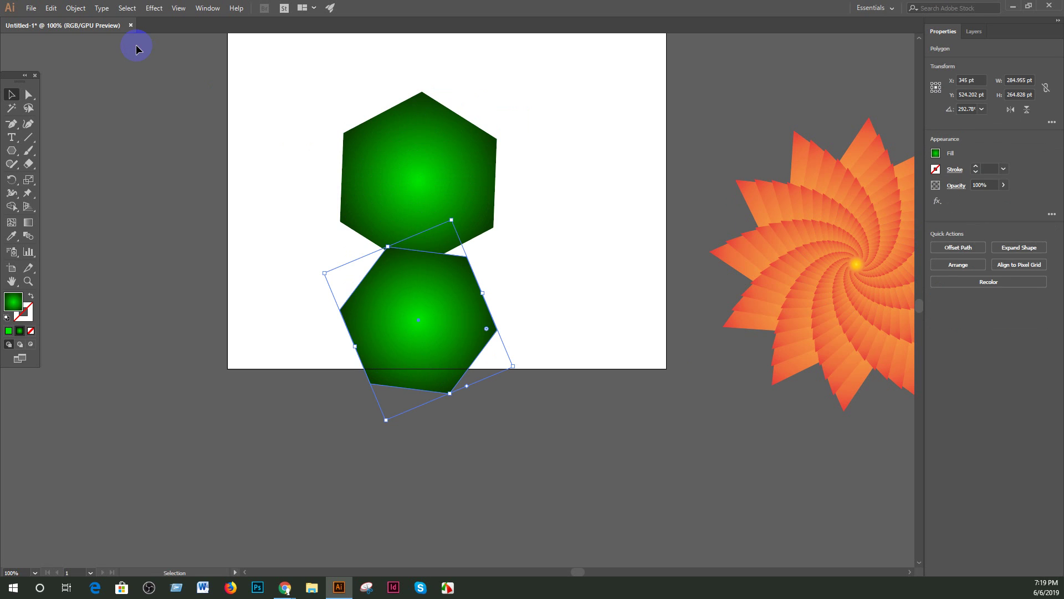
pyautogui.press('Delete')
# Step: Create a Transform Each copy of the original hexagon at 80% horizontal and vertical scale, rotated 20°
pyautogui.click(449, 225)
pyautogui.click(76, 8)
pyautogui.moveTo(98, 26)
pyautogui.click(266, 102)
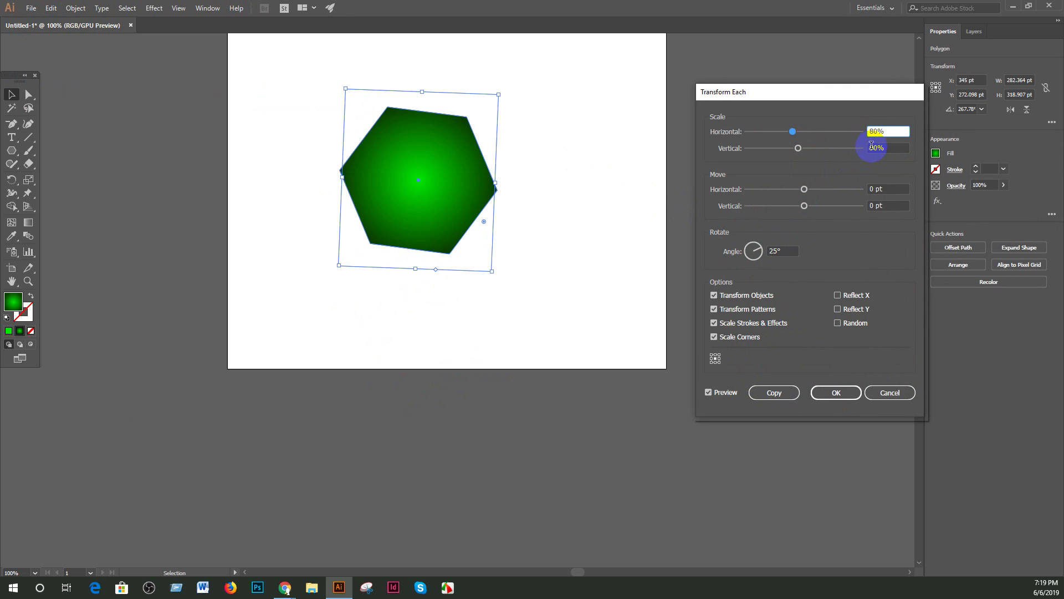
pyautogui.click(851, 148)
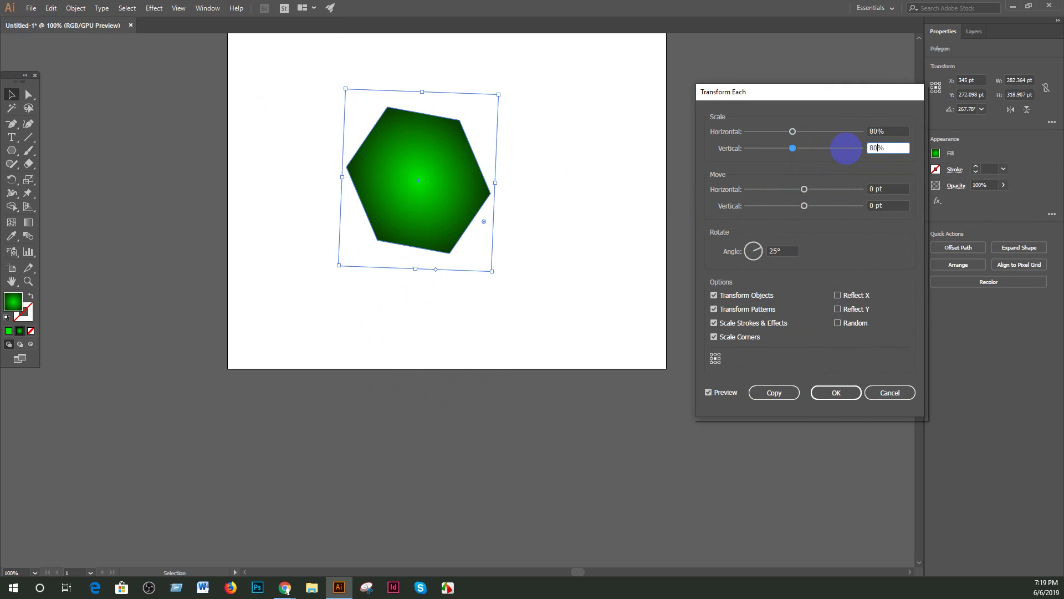
pyautogui.click(779, 251)
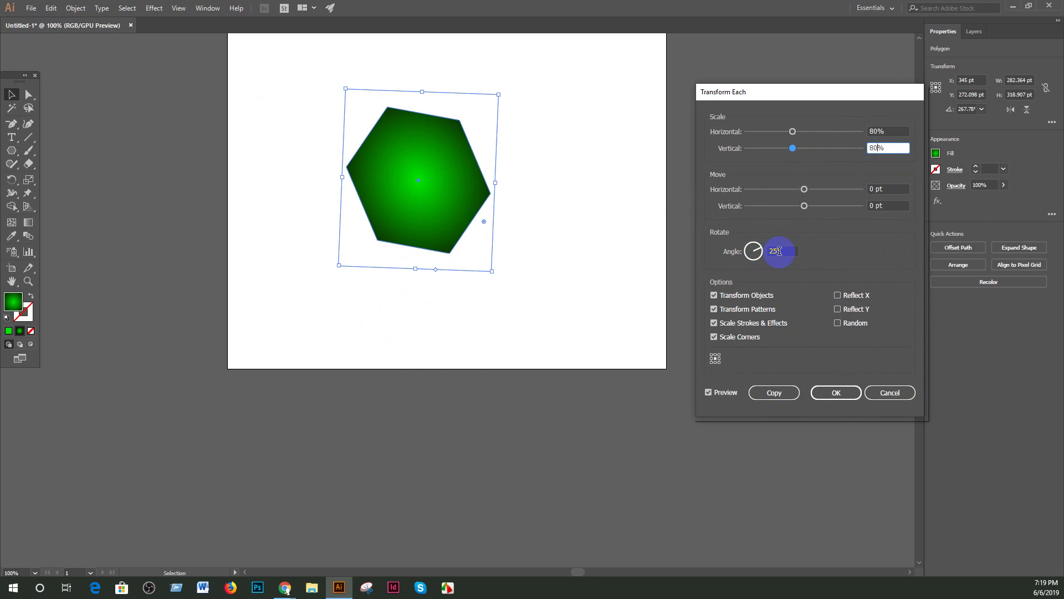
pyautogui.write('20')
pyautogui.click(774, 393)
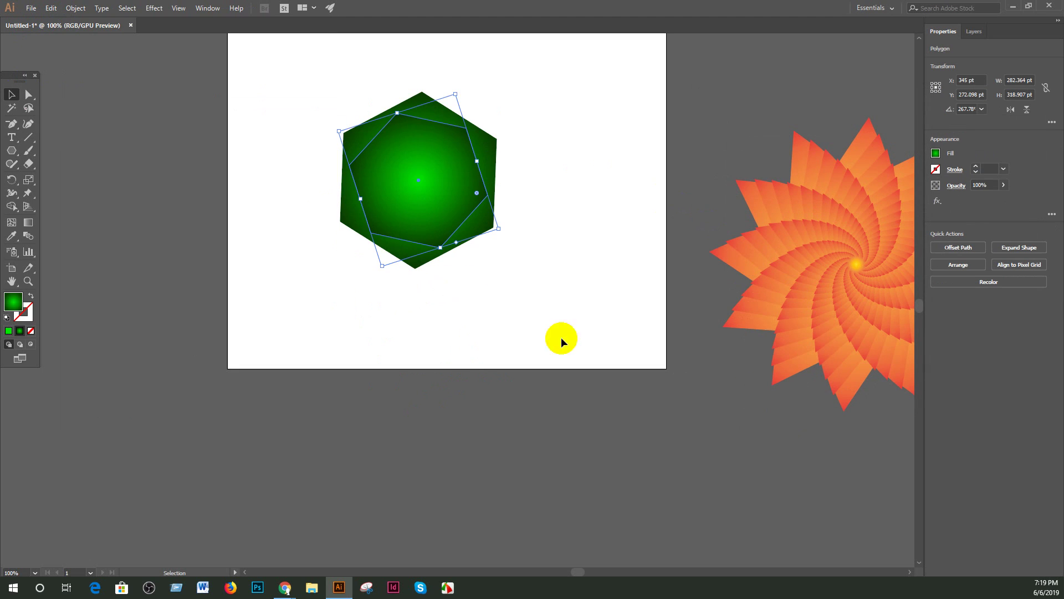
# Step: Repeat the scaled and rotated hexagon copy until the shapes spiral down to a tiny hexagon at the centre
pyautogui.hotkey('ctrl', 'd')
pyautogui.hotkey('ctrl', 'd')
pyautogui.hotkey('ctrl', 'd')
pyautogui.hotkey('ctrl', 'd')
pyautogui.hotkey('ctrl', 'd')
pyautogui.hotkey('ctrl', 'd')
pyautogui.hotkey('ctrl', 'd')
pyautogui.hotkey('ctrl', 'd')
pyautogui.hotkey('ctrl', 'd')
pyautogui.hotkey('ctrl', 'd')
pyautogui.hotkey('ctrl', 'd')
pyautogui.hotkey('ctrl', 'd')
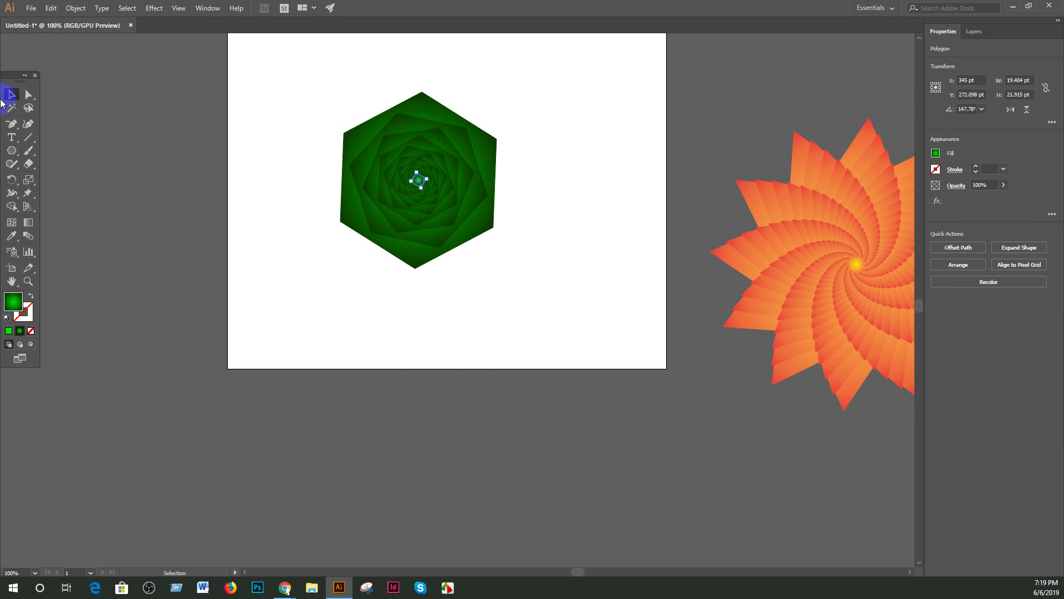
# Step: Select all the spiral's hexagons, move them below the artboard and enlarge them to about 463 × 523 pt
pyautogui.moveTo(266, 105); pyautogui.dragTo(490, 301)
pyautogui.moveTo(402, 133); pyautogui.dragTo(660, 453)
pyautogui.press('space')
pyautogui.moveTo(660, 454); pyautogui.dragTo(514, 242)
pyautogui.moveTo(460, 350); pyautogui.dragTo(248, 468)
pyautogui.press('space')
pyautogui.moveTo(309, 331); pyautogui.dragTo(418, 451)
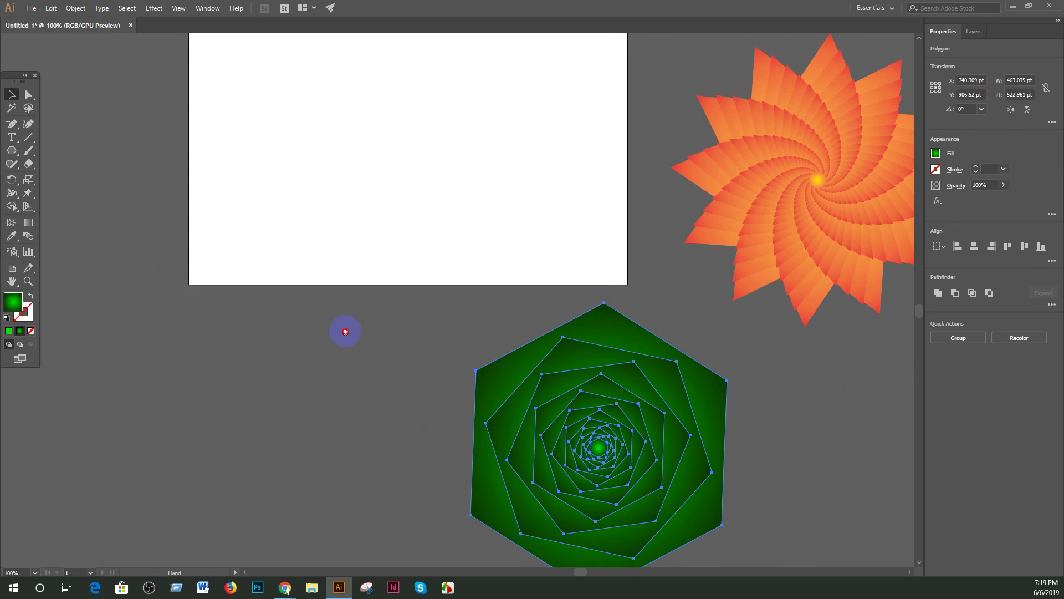
pyautogui.moveTo(275, 273); pyautogui.dragTo(330, 435)
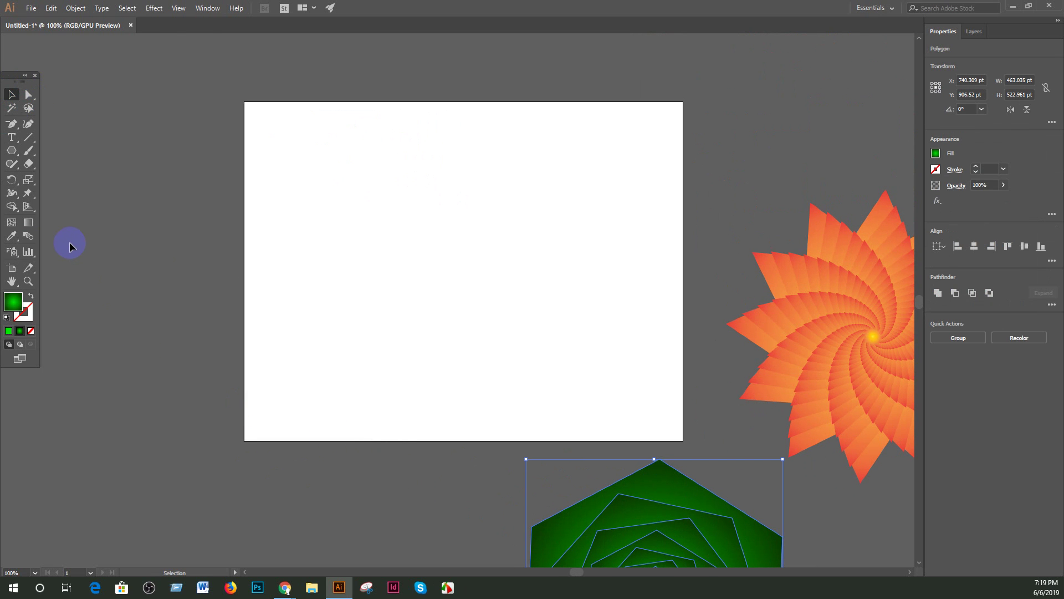
# Step: Draw an upright round-ended rectangle about 61 × 349 pt on the artboard and make a Rotate copy of it at 10°
pyautogui.moveTo(14, 155); pyautogui.dragTo(67, 152)
pyautogui.moveTo(381, 147); pyautogui.dragTo(381, 260)
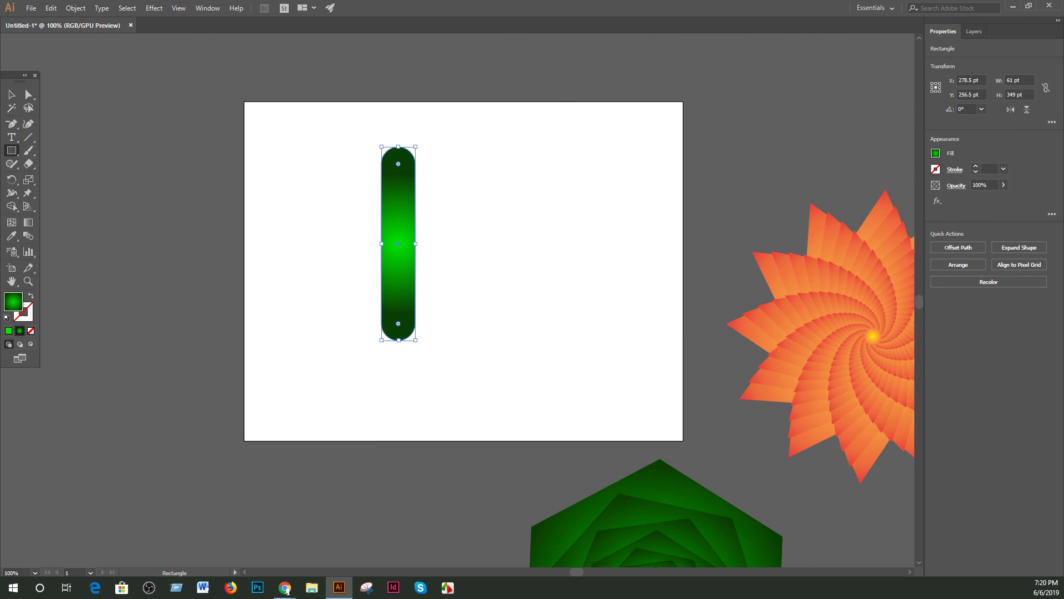
pyautogui.click(75, 8)
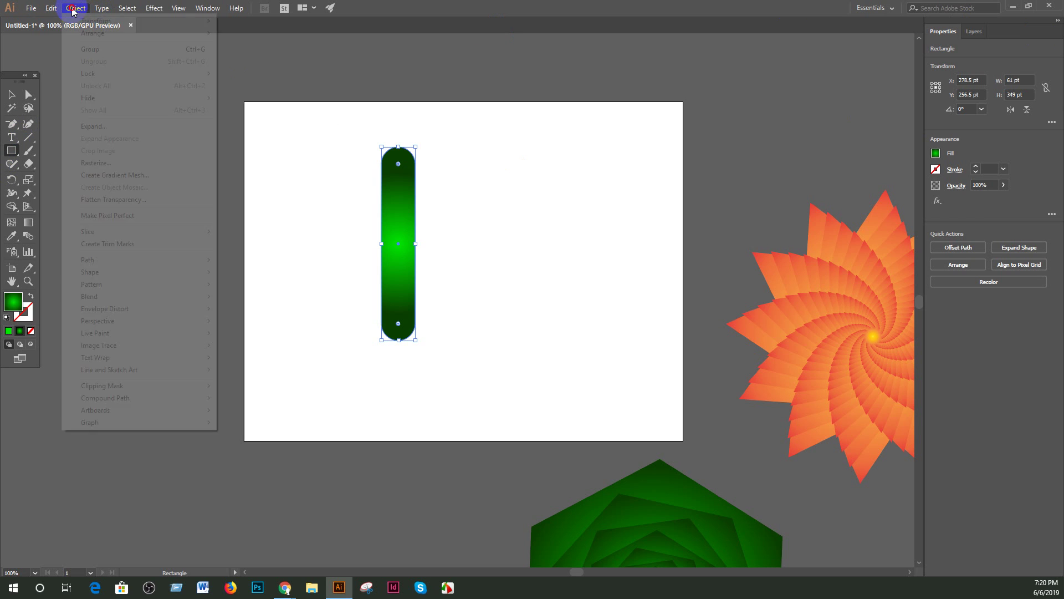
pyautogui.moveTo(88, 21)
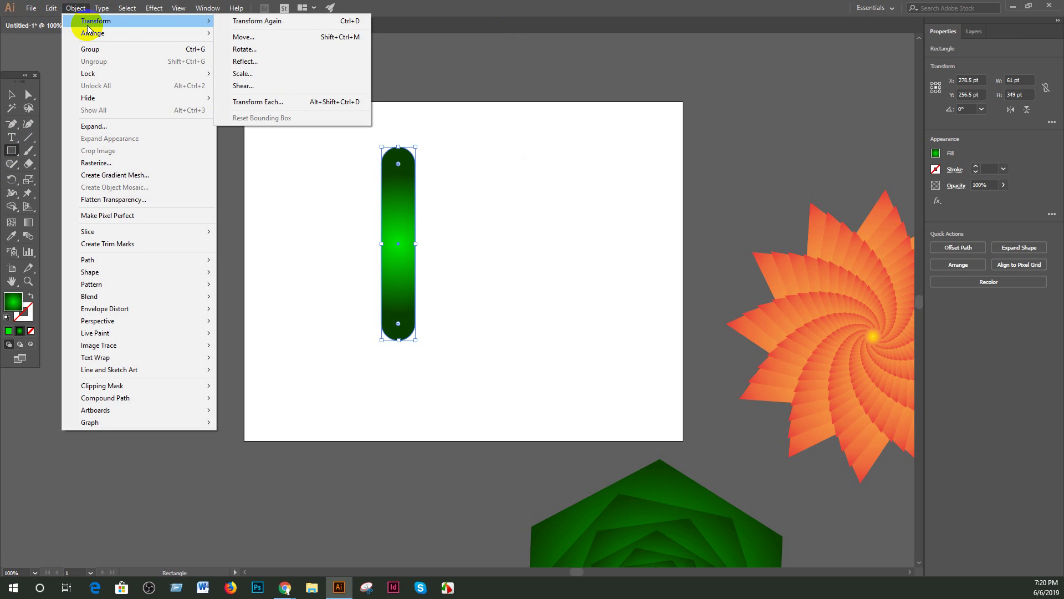
pyautogui.click(262, 51)
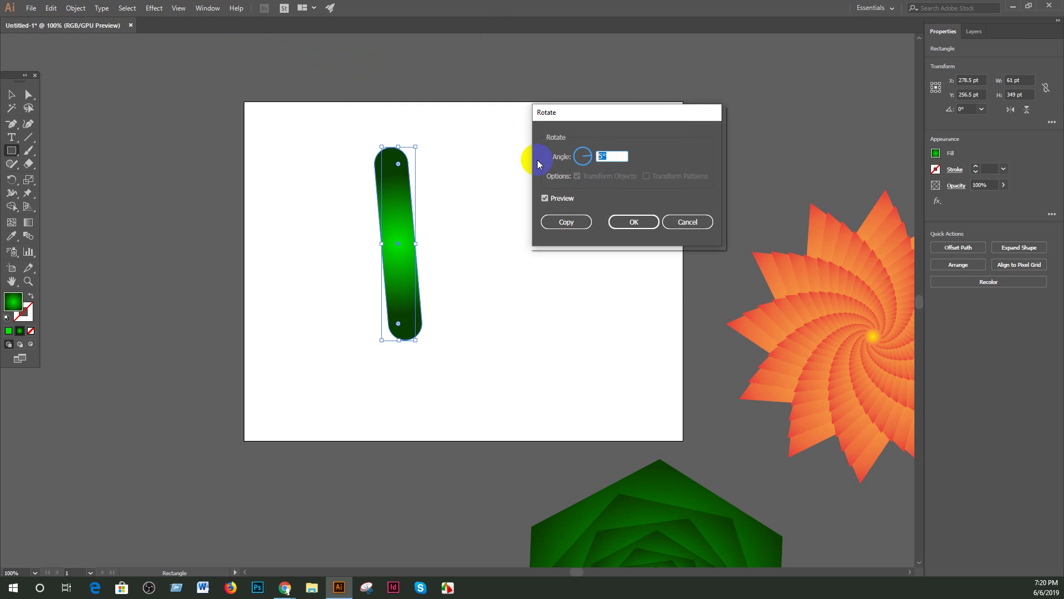
pyautogui.write('10')
pyautogui.click(562, 224)
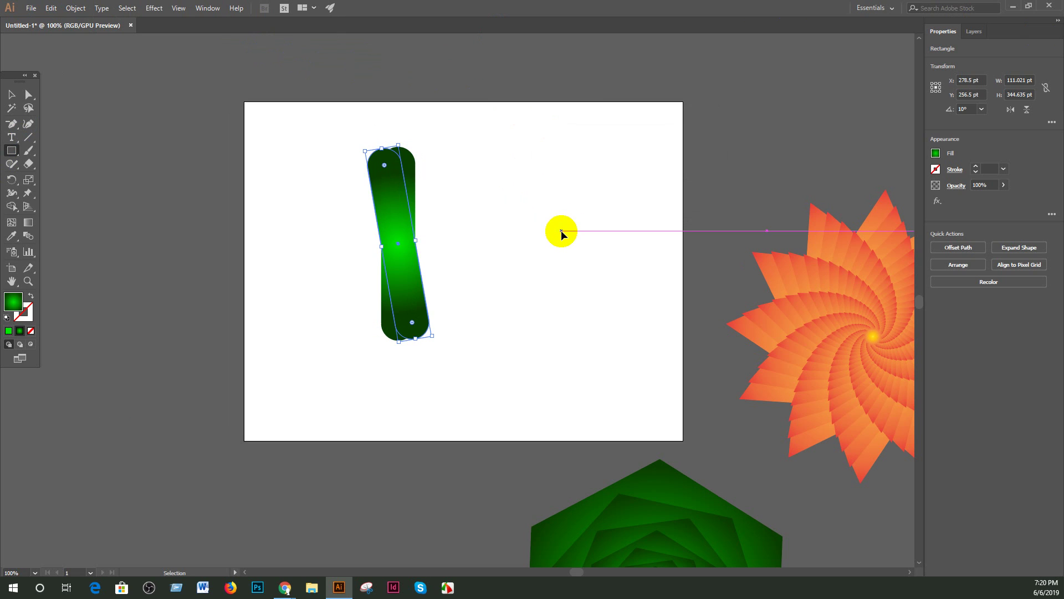
# Step: Repeat the 10° rotated copy of the rounded bar until the bars form a full circle, and deselect everything
pyautogui.hotkey('ctrl', 'd')
pyautogui.hotkey('ctrl', 'd')
pyautogui.hotkey('ctrl', 'd')
pyautogui.hotkey('ctrl', 'd')
pyautogui.hotkey('ctrl', 'd')
pyautogui.hotkey('ctrl', 'd')
pyautogui.hotkey('ctrl', 'd')
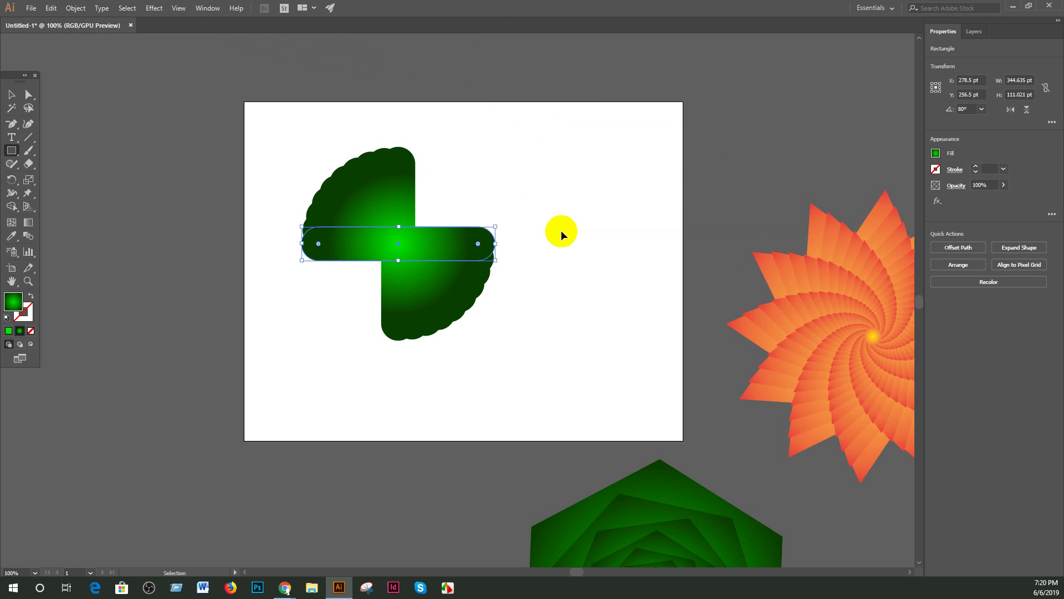
pyautogui.hotkey('ctrl', 'd')
pyautogui.hotkey('ctrl', 'd')
pyautogui.hotkey('ctrl', 'd')
pyautogui.hotkey('ctrl', 'd')
pyautogui.hotkey('ctrl', 'd')
pyautogui.hotkey('ctrl', 'd')
pyautogui.hotkey('ctrl', 'd')
pyautogui.hotkey('ctrl', 'd')
pyautogui.hotkey('ctrl', 'd')
pyautogui.hotkey('ctrl', 'd')
pyautogui.press('m')
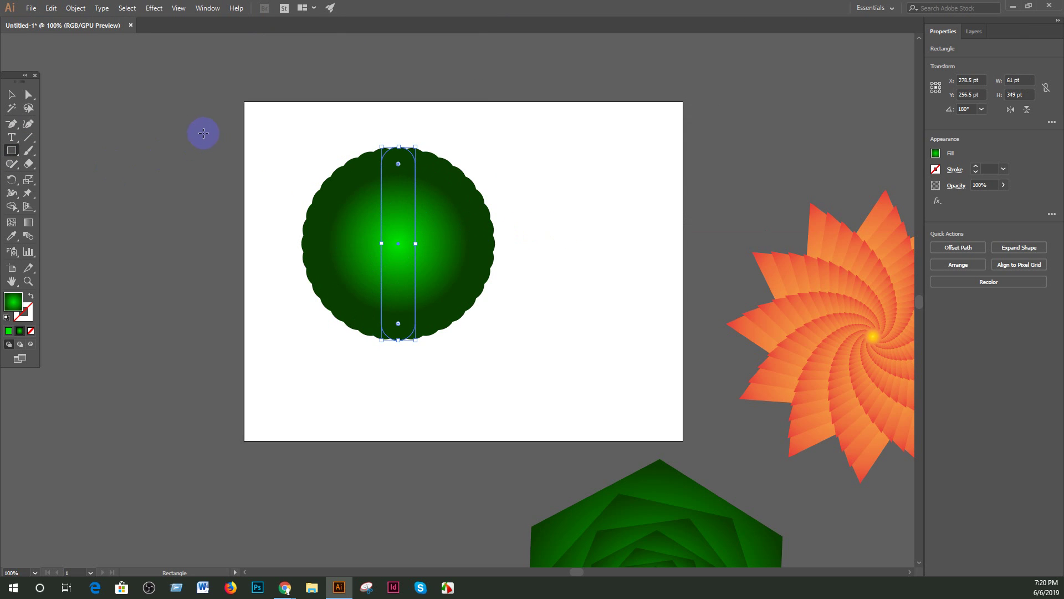
pyautogui.click(11, 95)
pyautogui.click(240, 134)
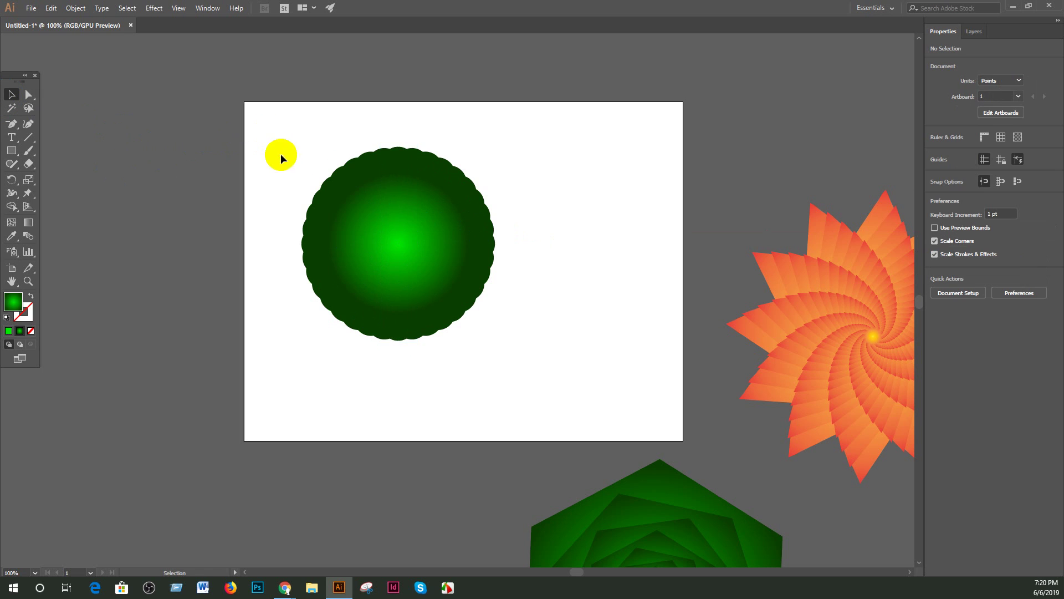
# Step: Review all the finished flower designs on and around the artboard together
pyautogui.hotkey('ctrl', '-')
pyautogui.hotkey('ctrl', '-')
pyautogui.hotkey('ctrl', '-')
pyautogui.moveTo(479, 331); pyautogui.dragTo(699, 171)
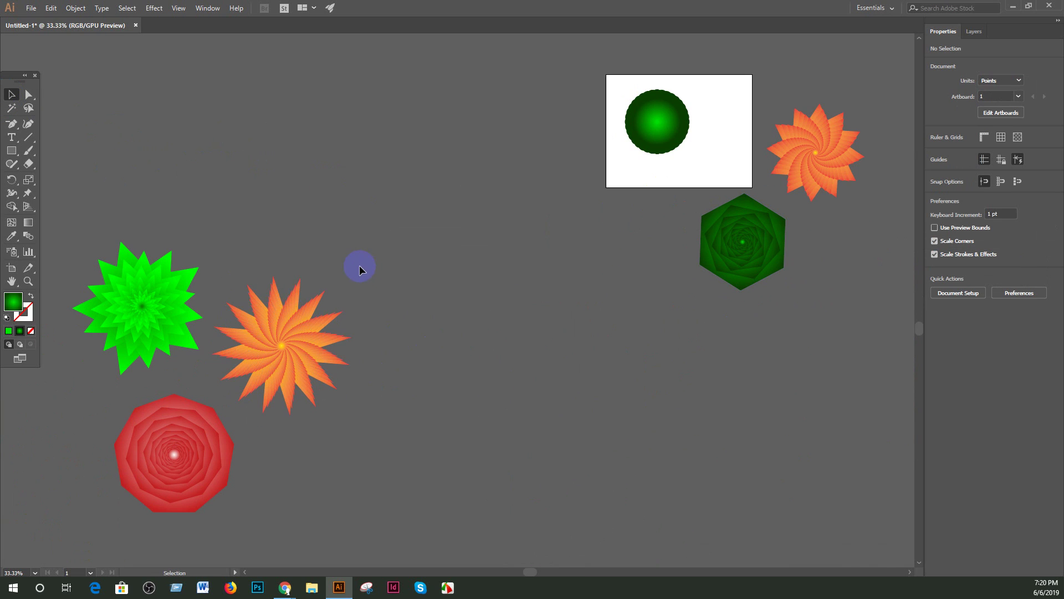
pyautogui.moveTo(442, 253); pyautogui.dragTo(360, 288)
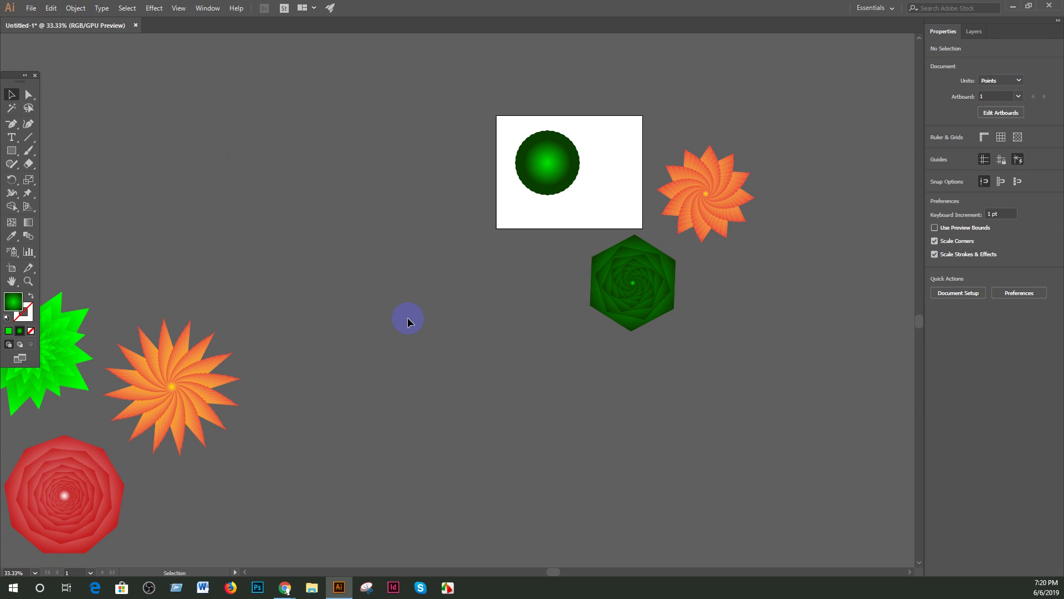
# Step: Switch to Chrome and browse the posts in the DIT Institute Facebook group
pyautogui.click(285, 591)
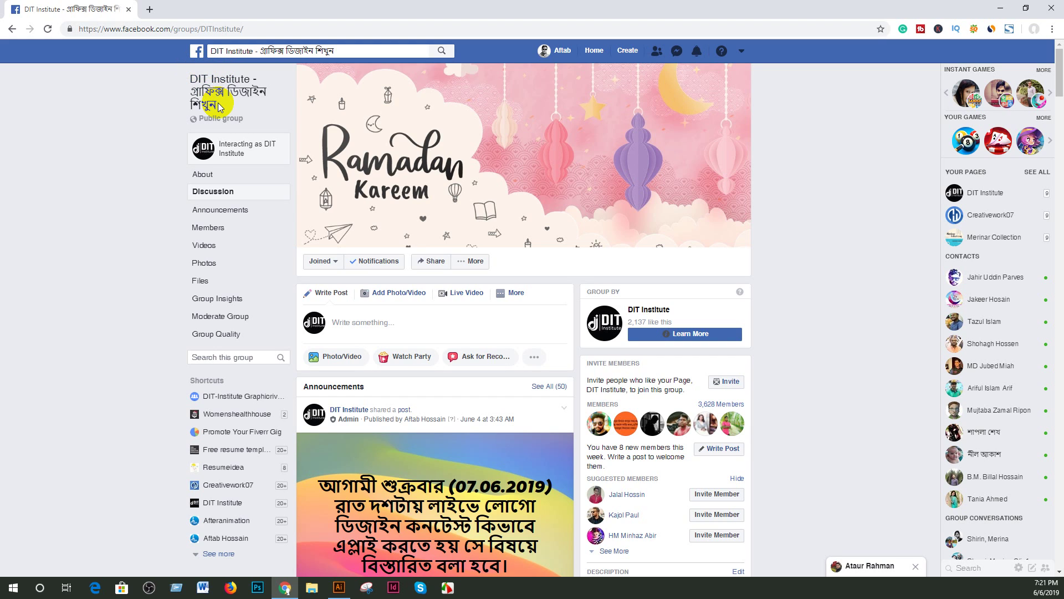
pyautogui.scroll(-15, 324, 214)
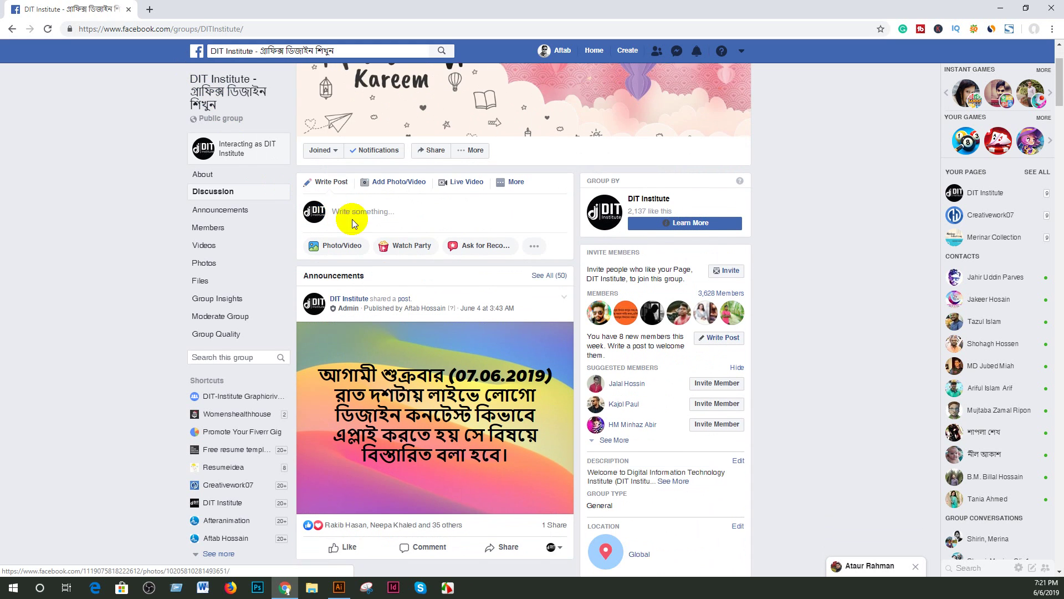
pyautogui.scroll(-10, 415, 239)
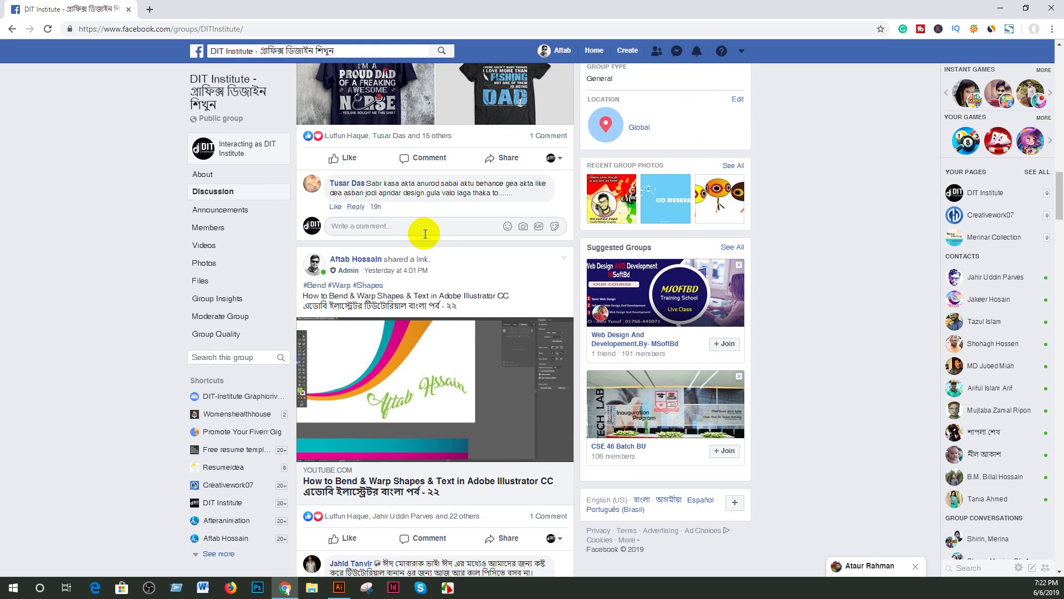
pyautogui.scroll(10, 425, 233)
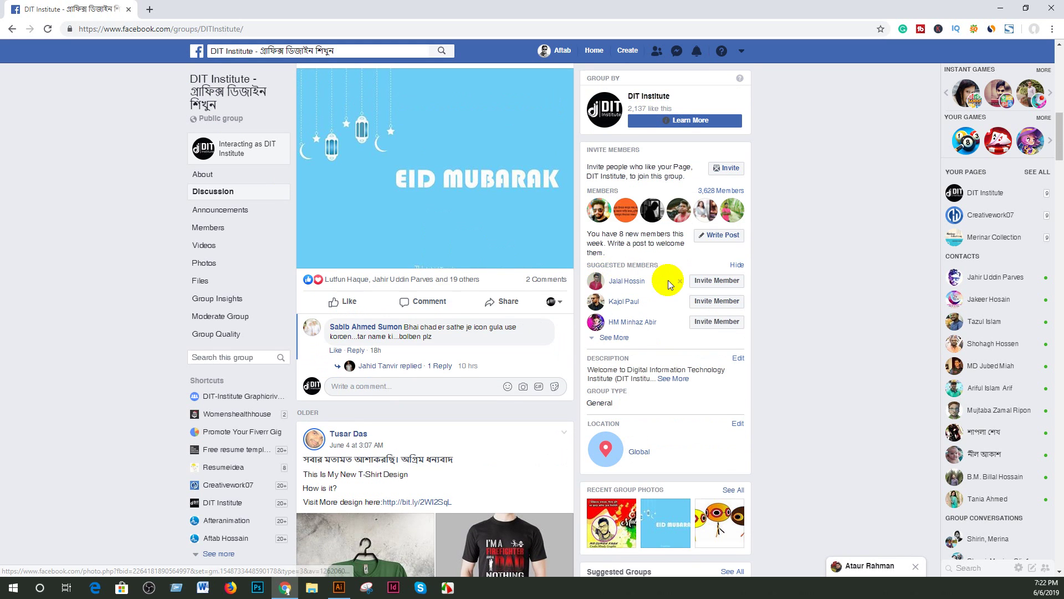